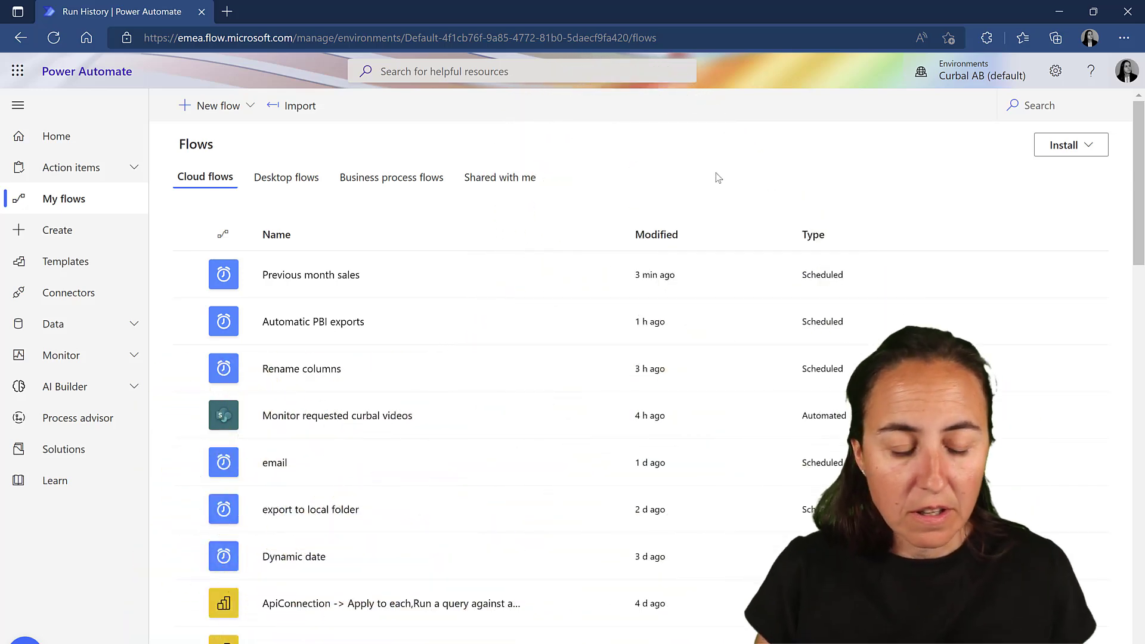
Create the scheduled cloud flow 'Prev month sales' repeating every 1 Month, and expand the Recurrence advanced options.
click(239, 106)
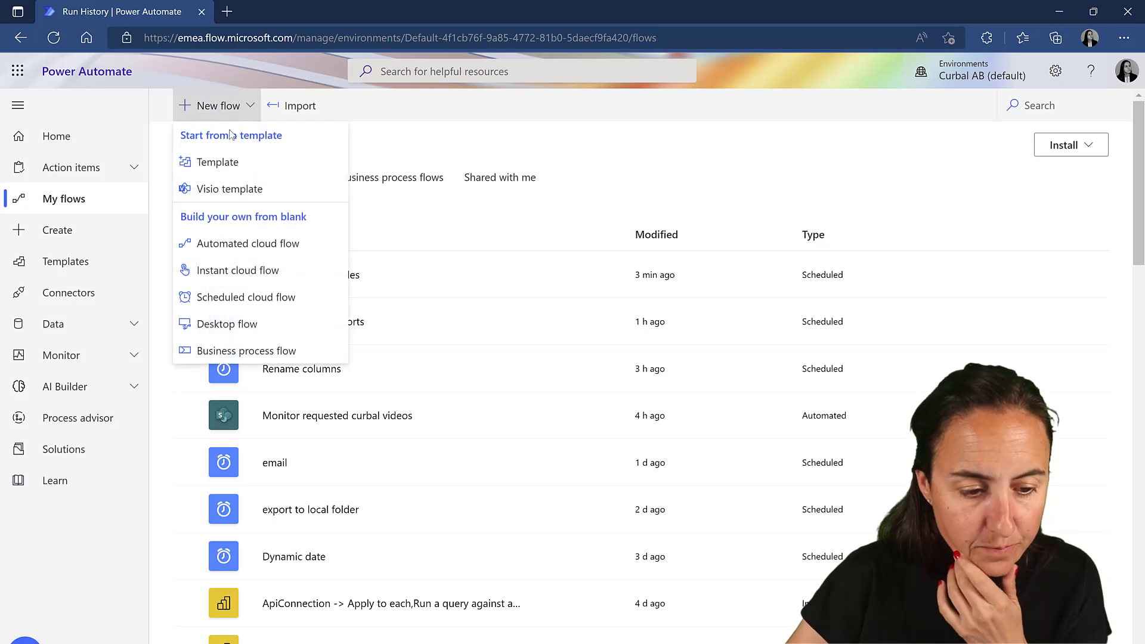
click(245, 297)
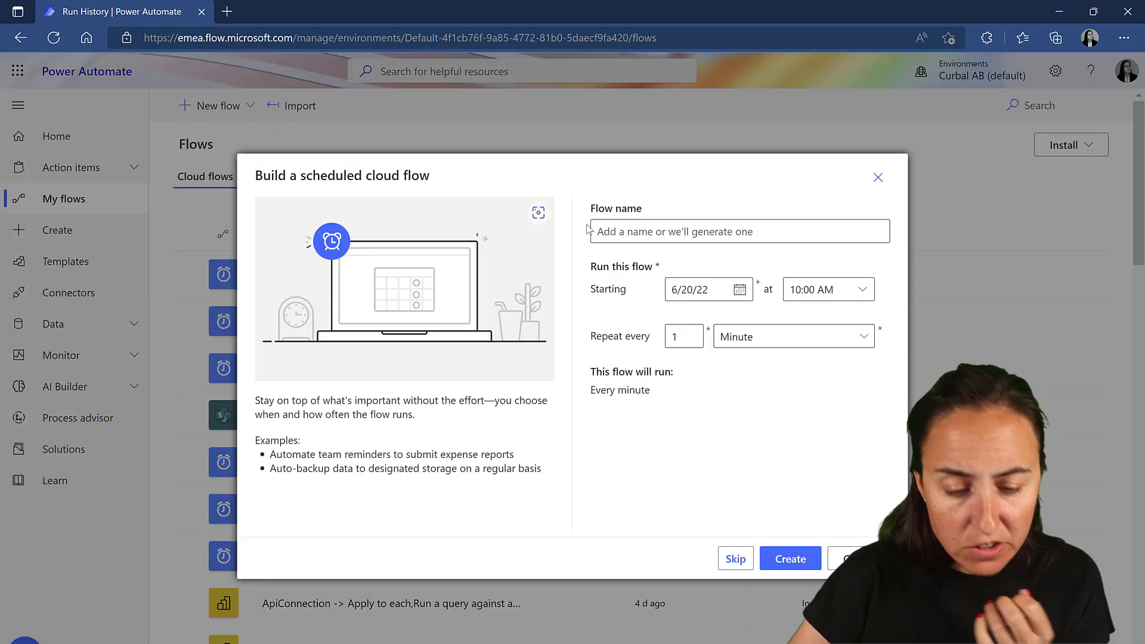
click(639, 231)
text(P)
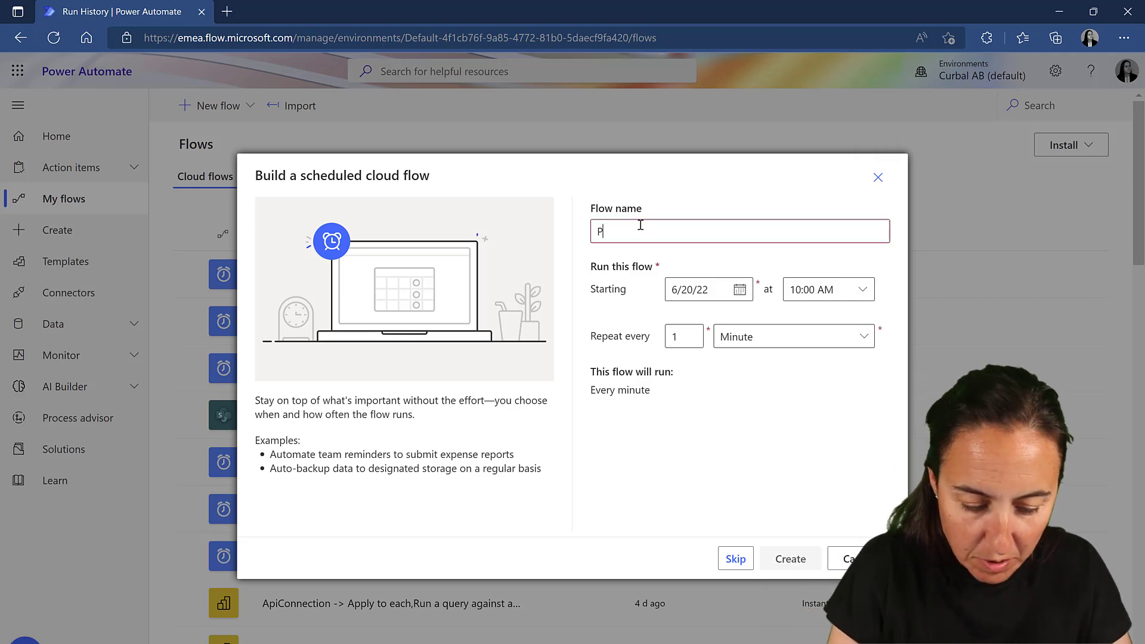
text(rev month sa)
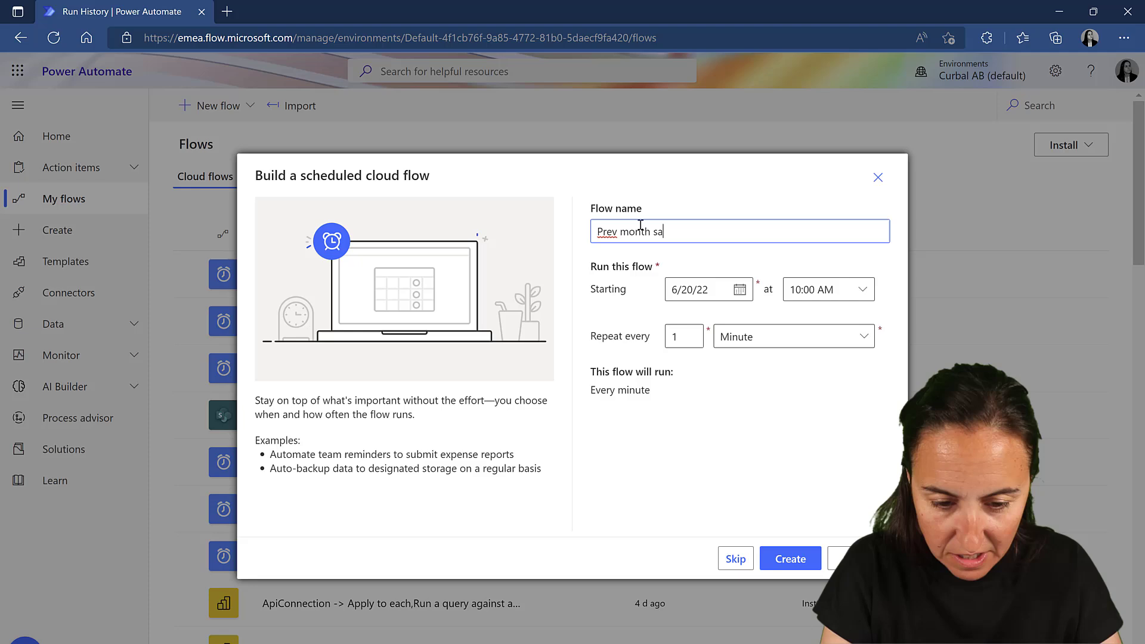
text(les)
click(787, 345)
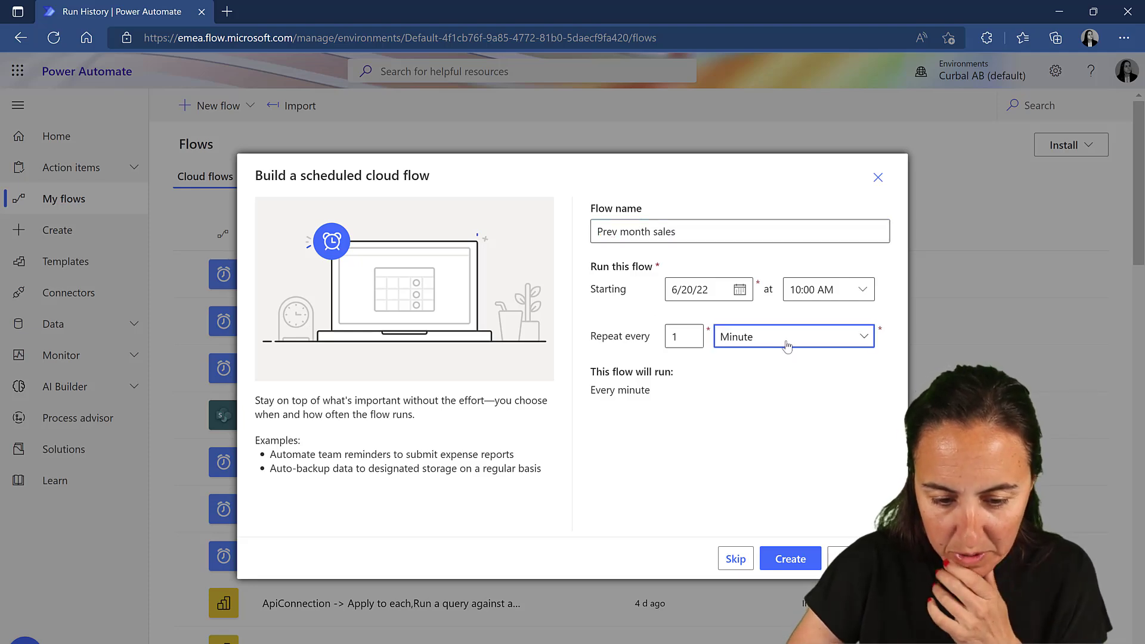
click(765, 363)
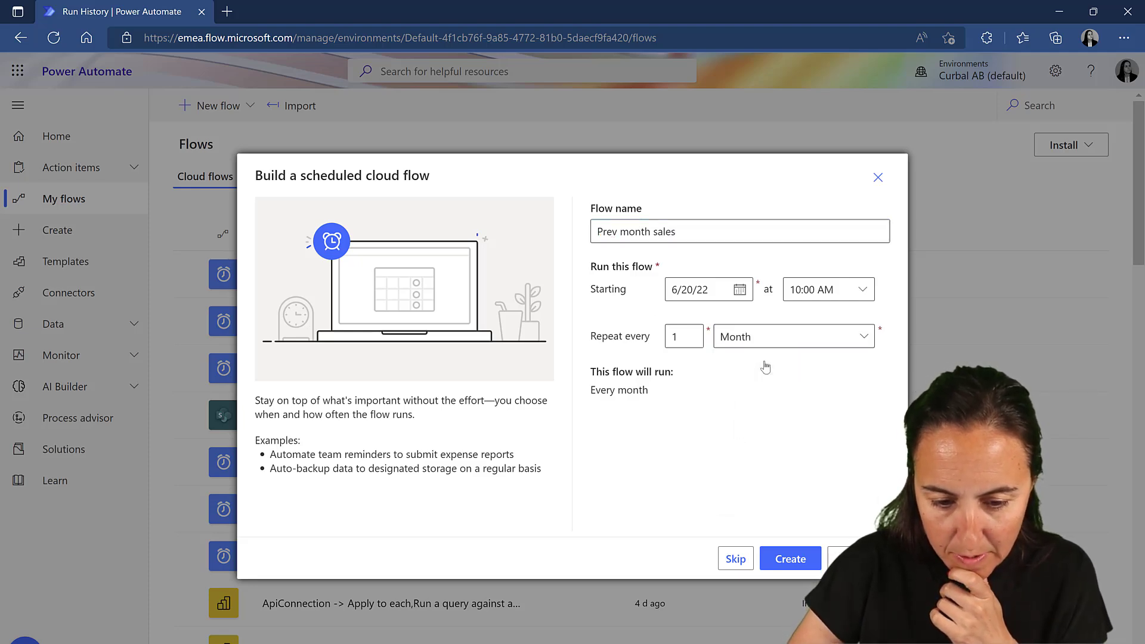
click(790, 559)
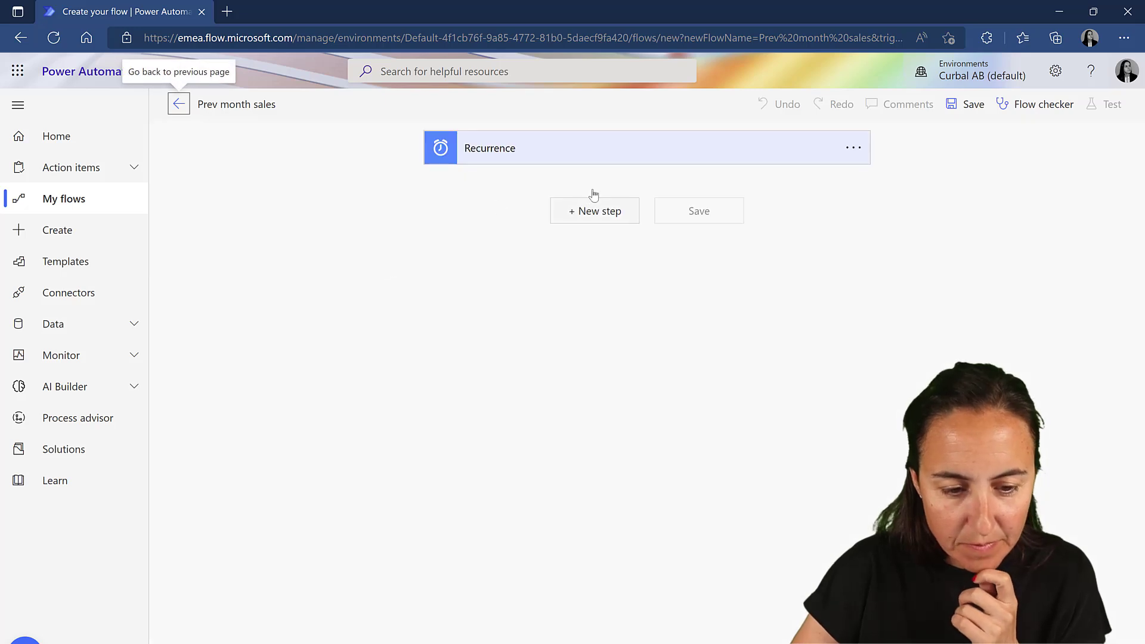
click(638, 159)
click(510, 235)
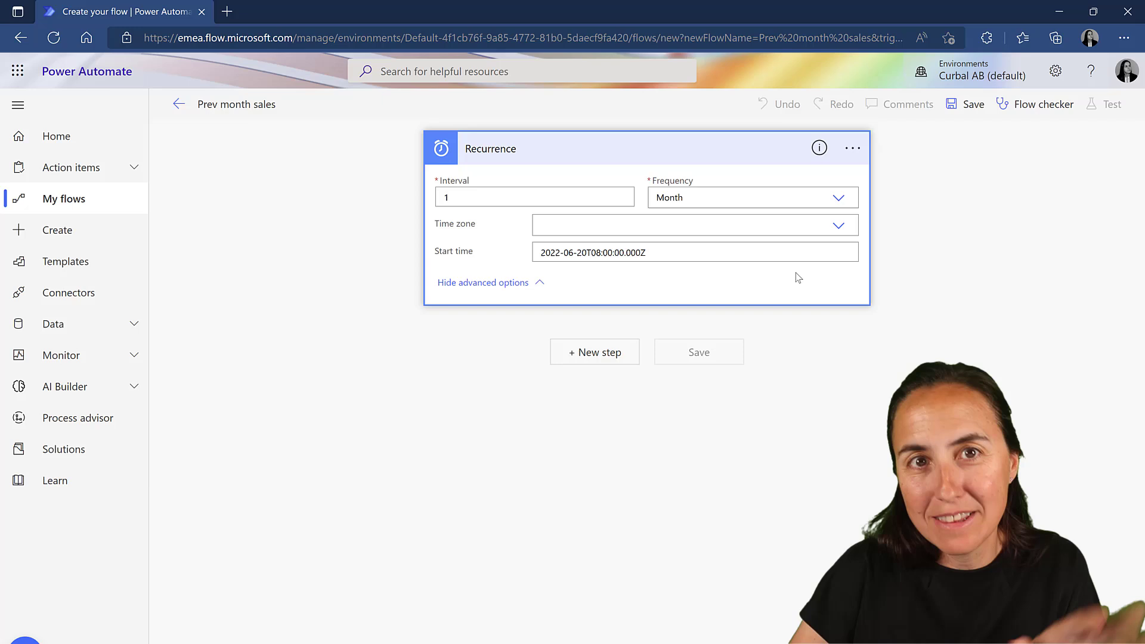
Add an Initialize variable step after Recurrence, named PrevMonth with type String.
click(613, 361)
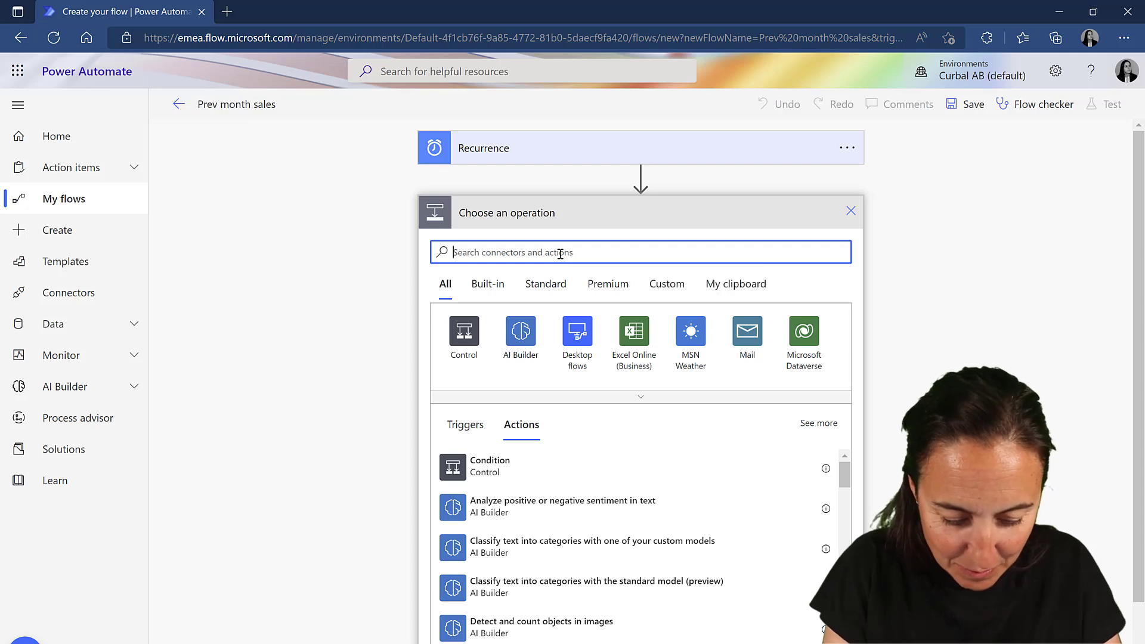
text(varia)
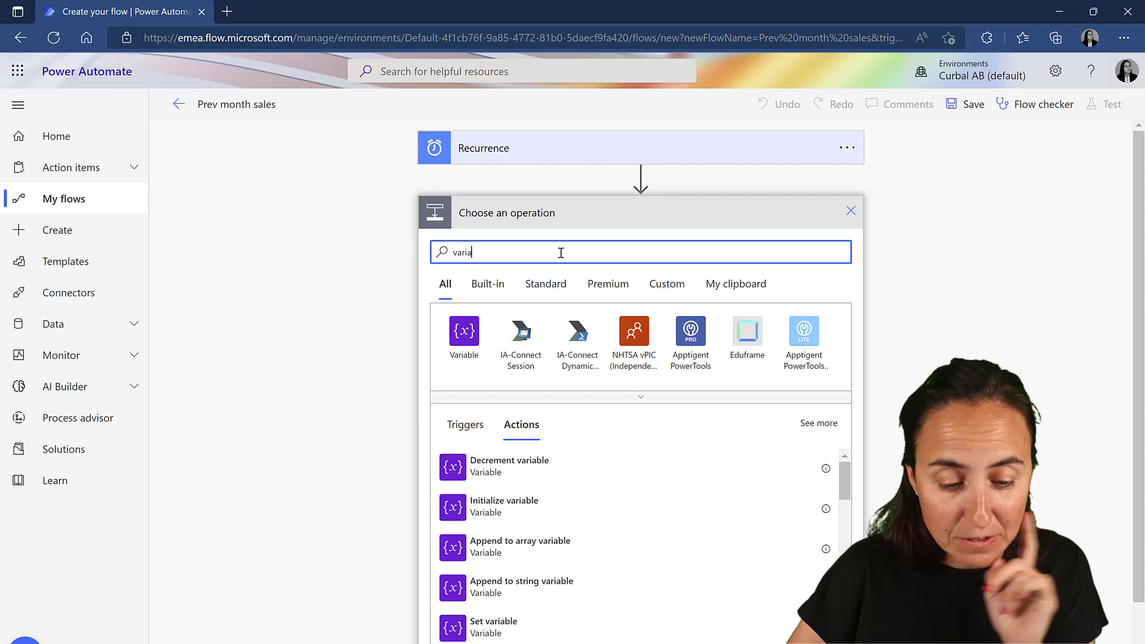
click(522, 508)
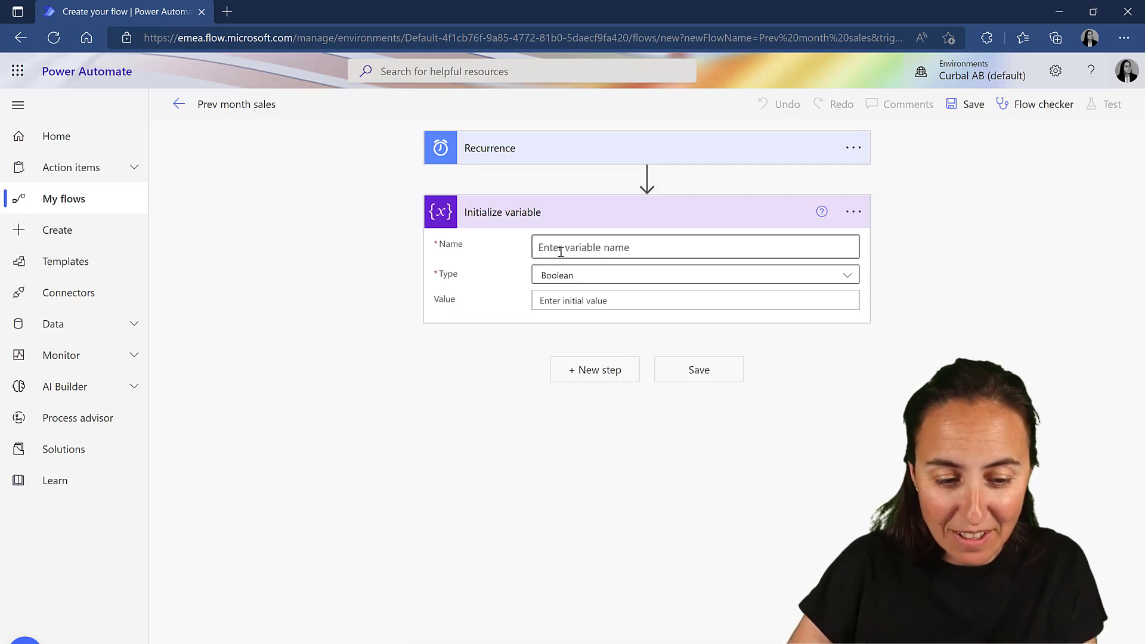
click(560, 251)
text(Prev)
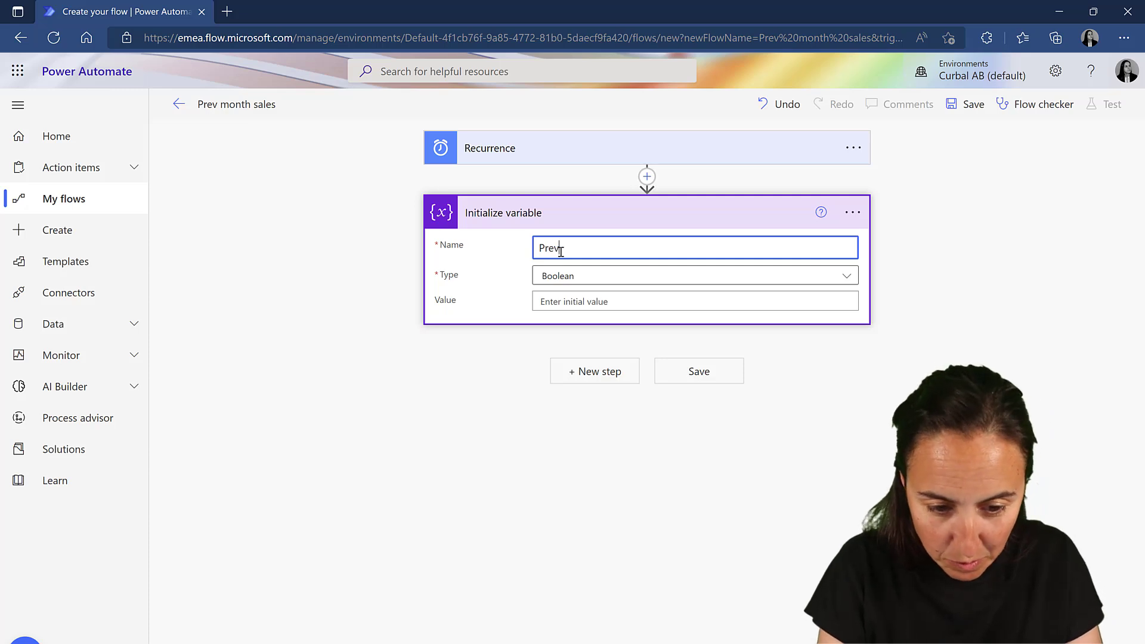
text(MOn)
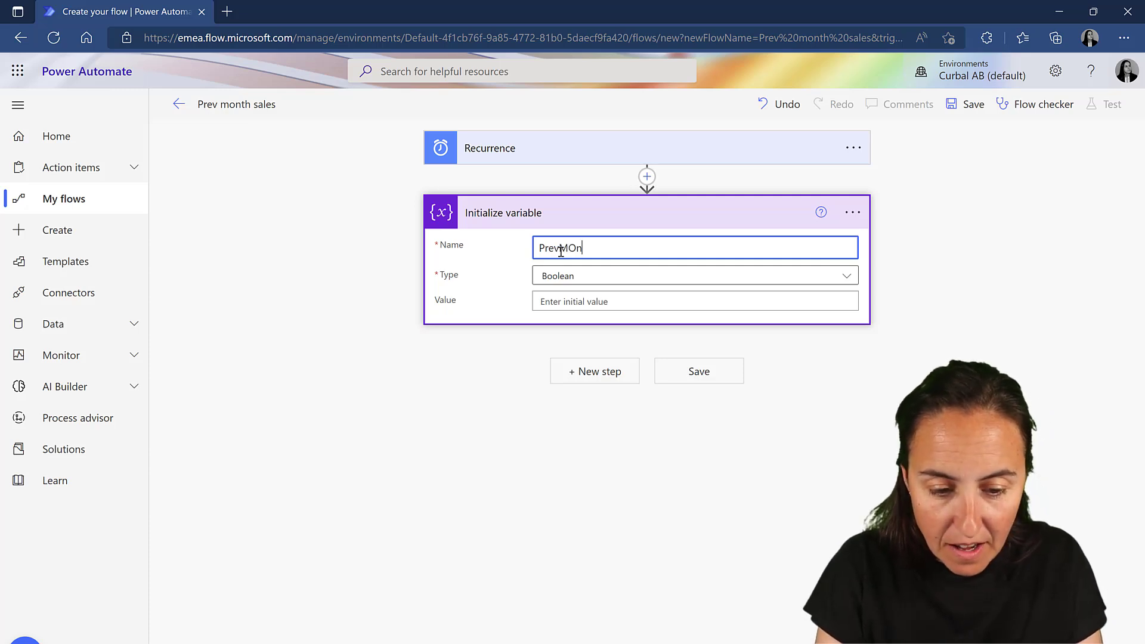
key(BackSpace)
key(BackSpace)
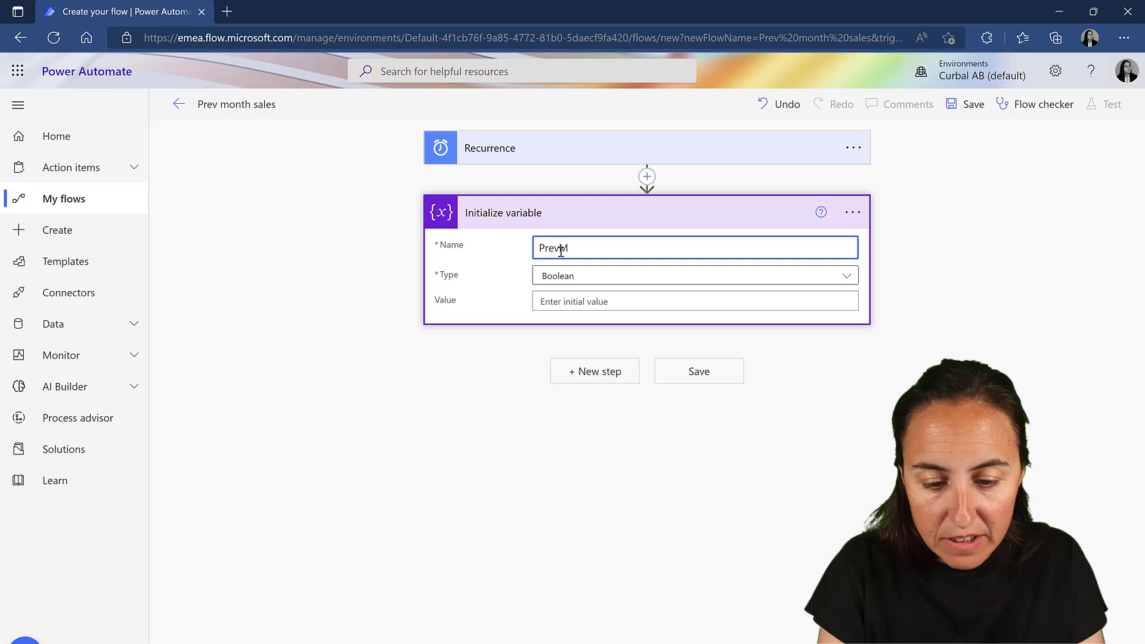
text(onth)
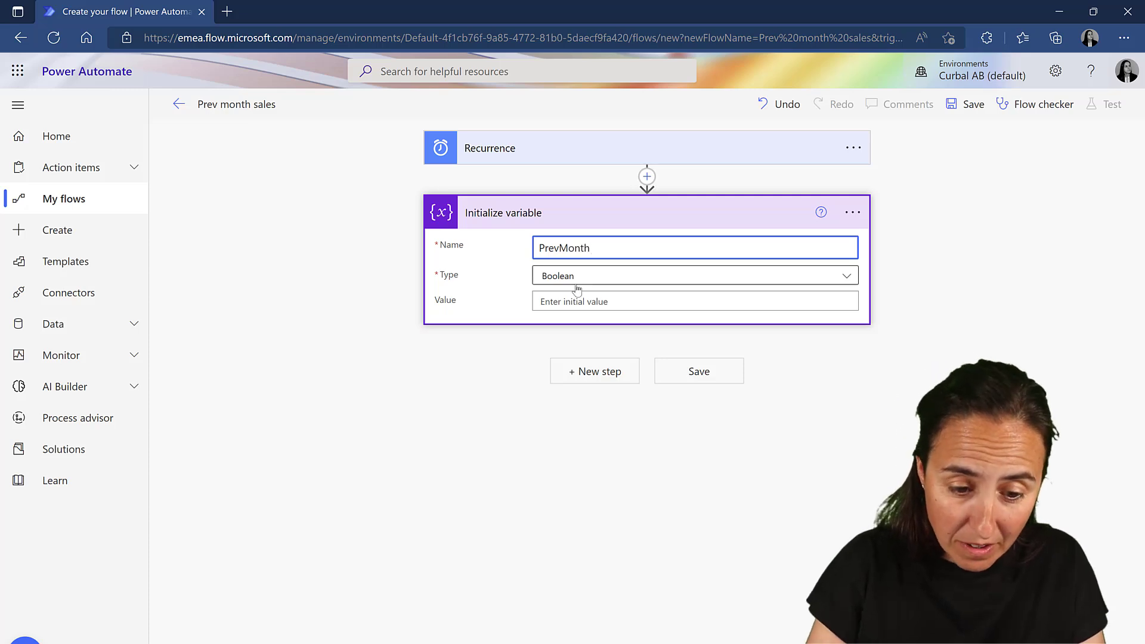
click(584, 279)
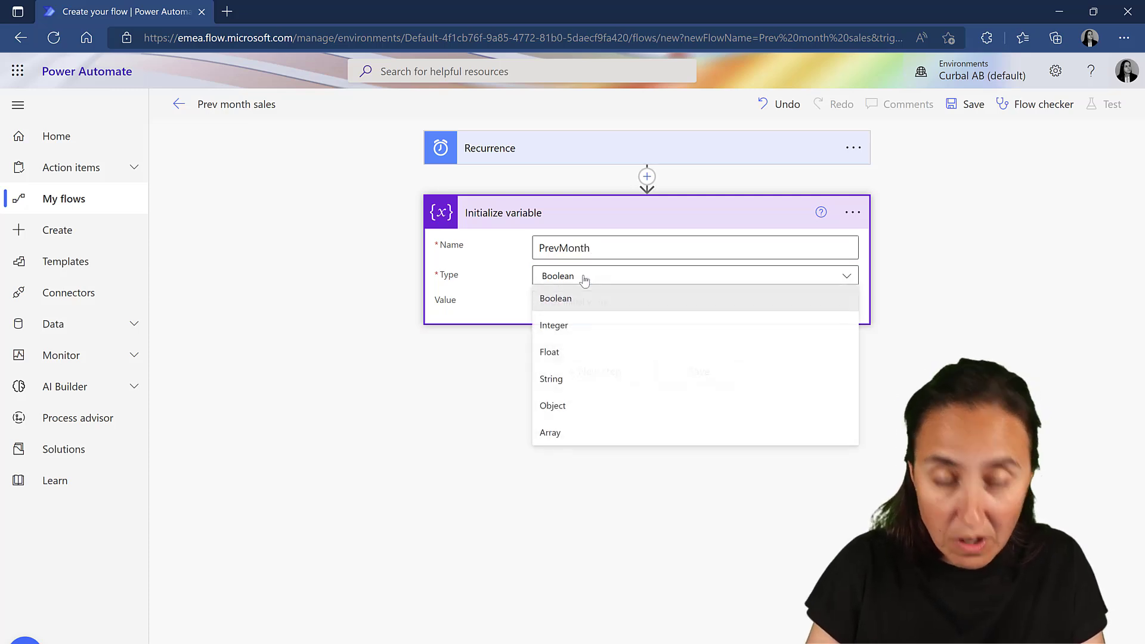
click(573, 387)
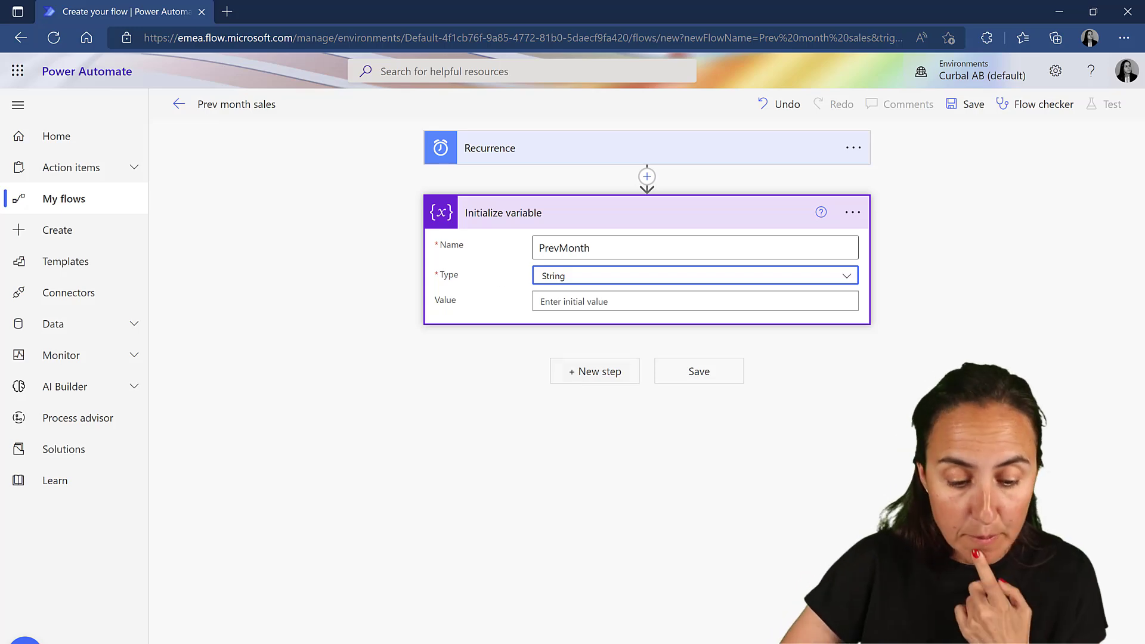
Switch to Power BI Desktop and inspect the Calendar table in Data view.
key(alt+Tab)
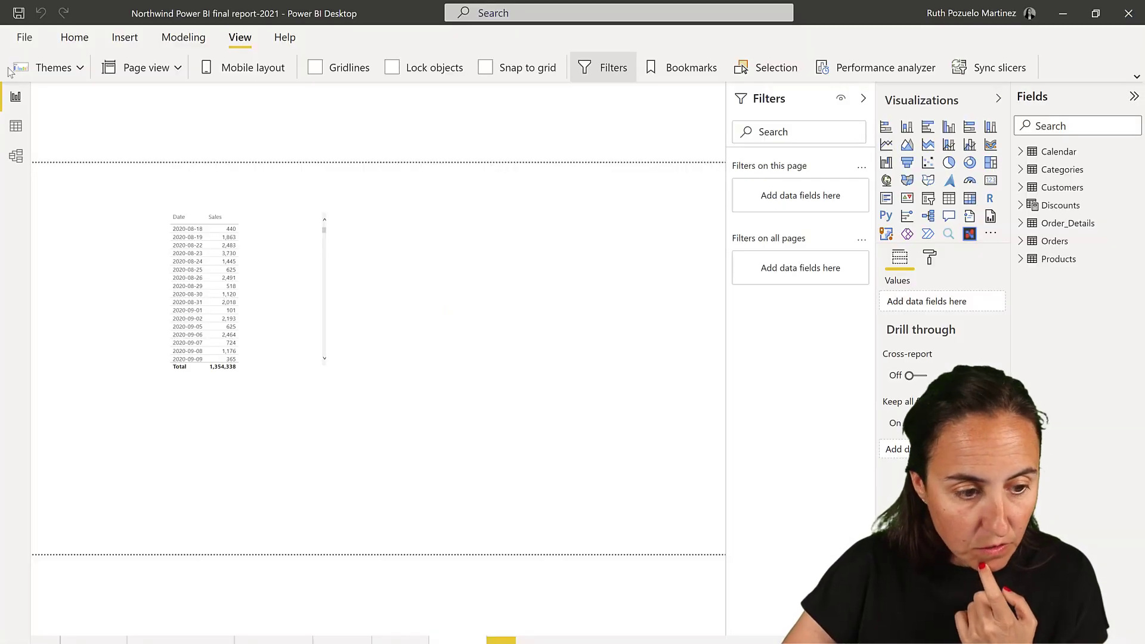
click(16, 126)
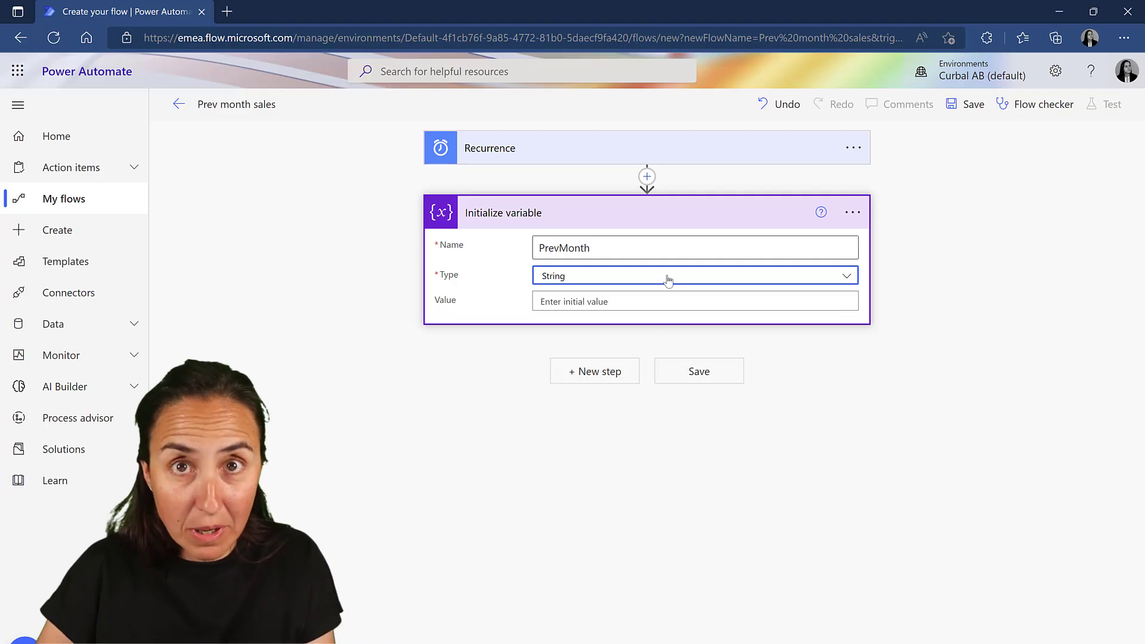
Set PrevMonth's Value to the expression formatDateTime(utcNow(), 'yyyy').
click(560, 301)
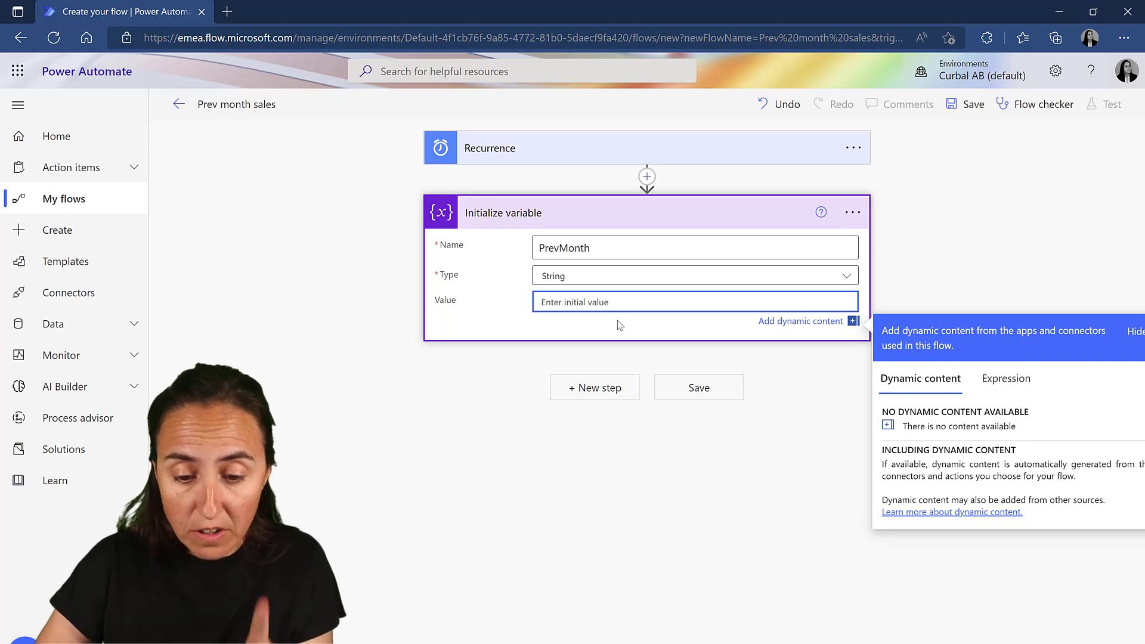
click(993, 377)
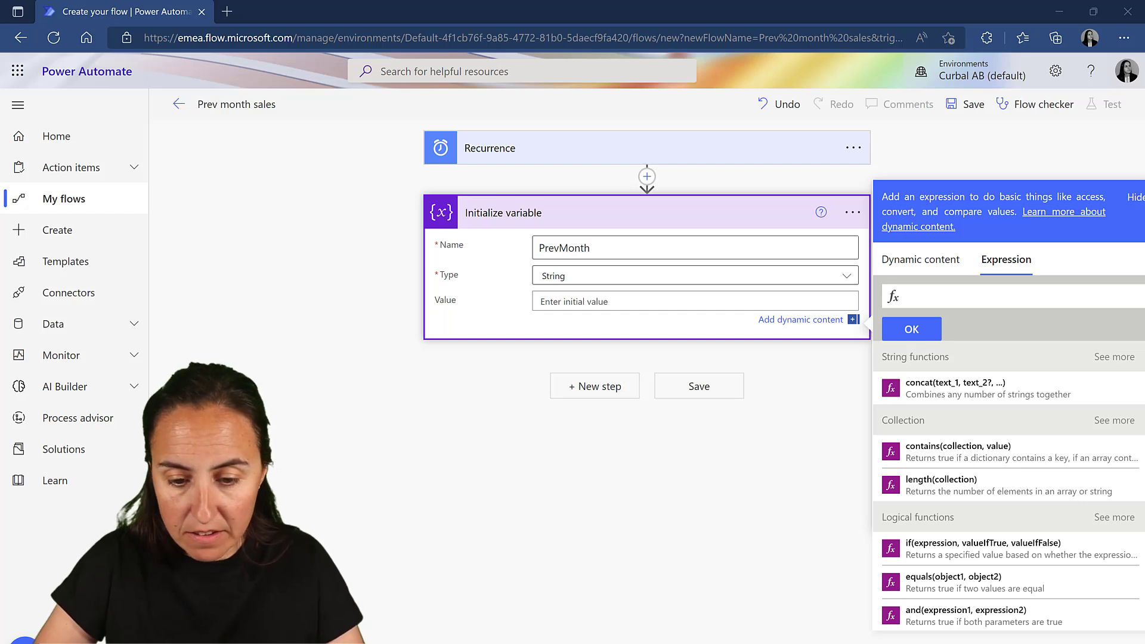
click(929, 297)
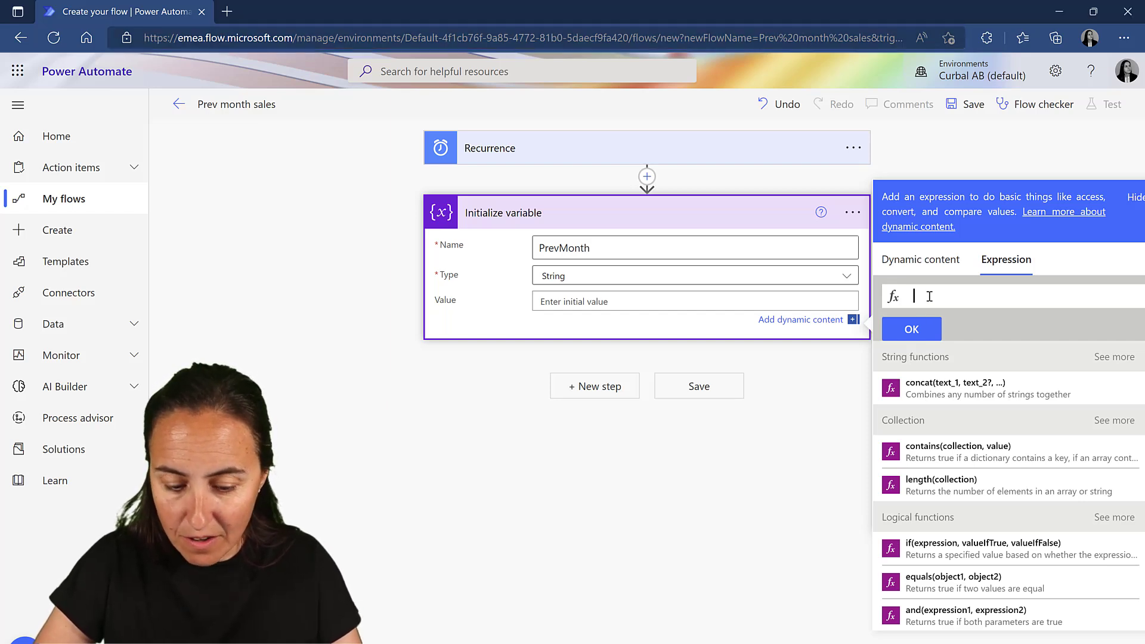
text(formatDateTime(utcNow(), 'yyyy'))
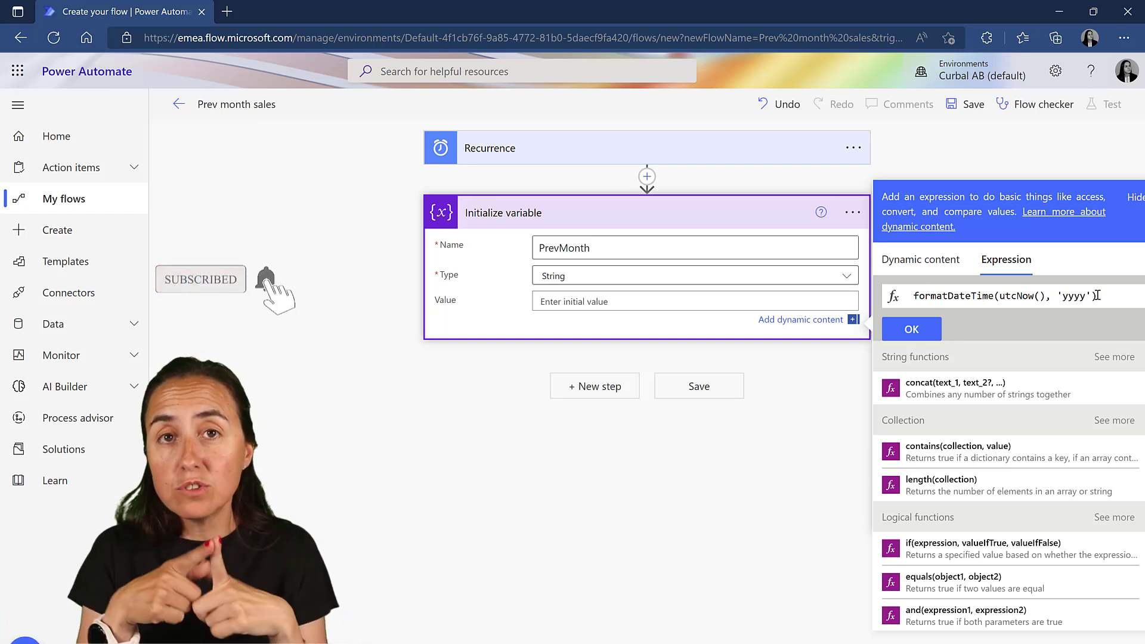
text())
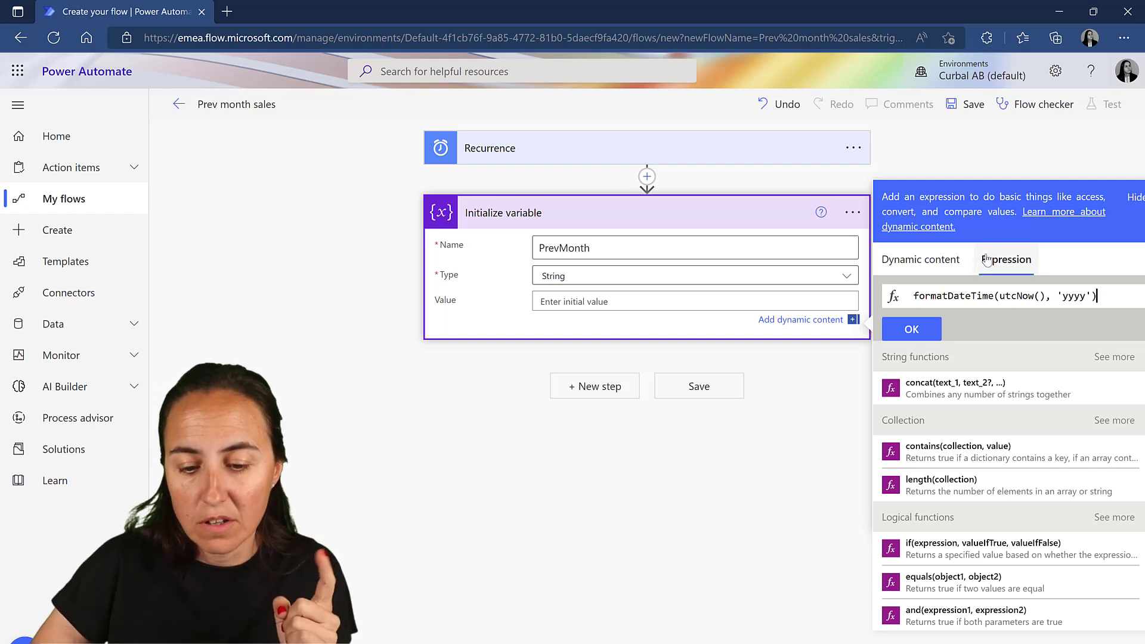
click(910, 330)
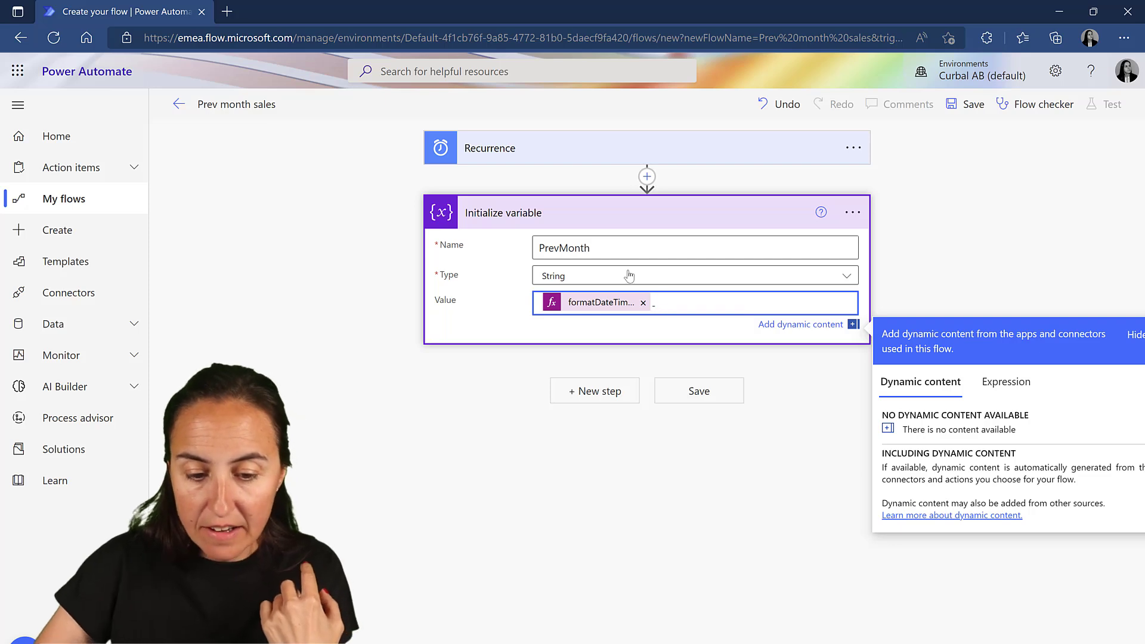
click(1002, 381)
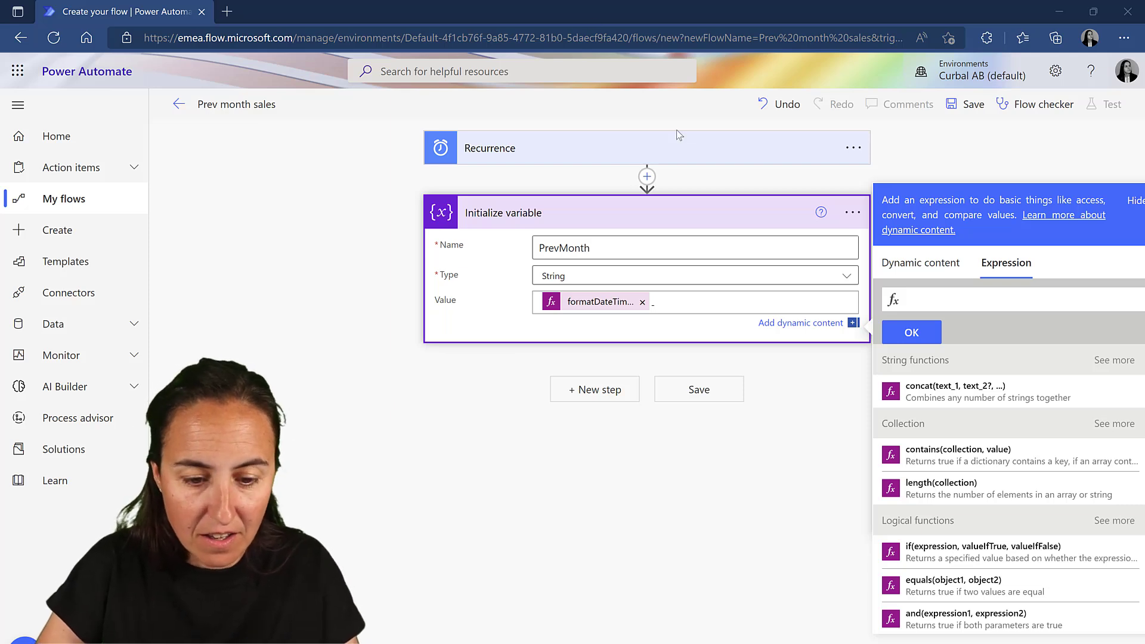
Append the addToTime previous-month expression to PrevMonth's value.
click(730, 309)
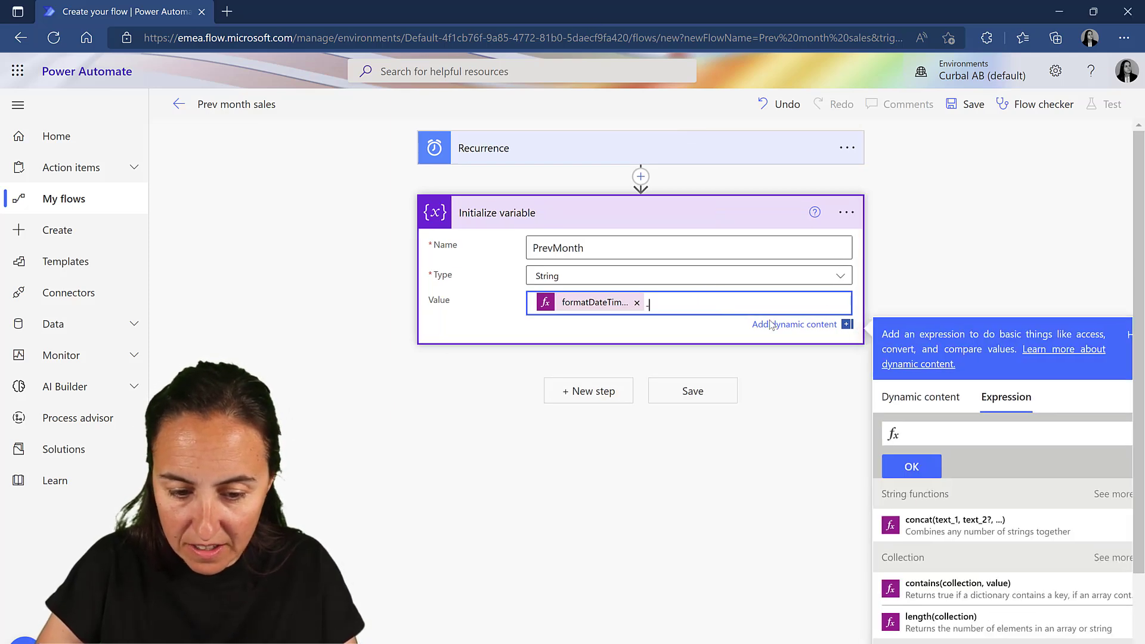
click(943, 437)
text(addToTime(utcNow(),-1,'month','MMM'))
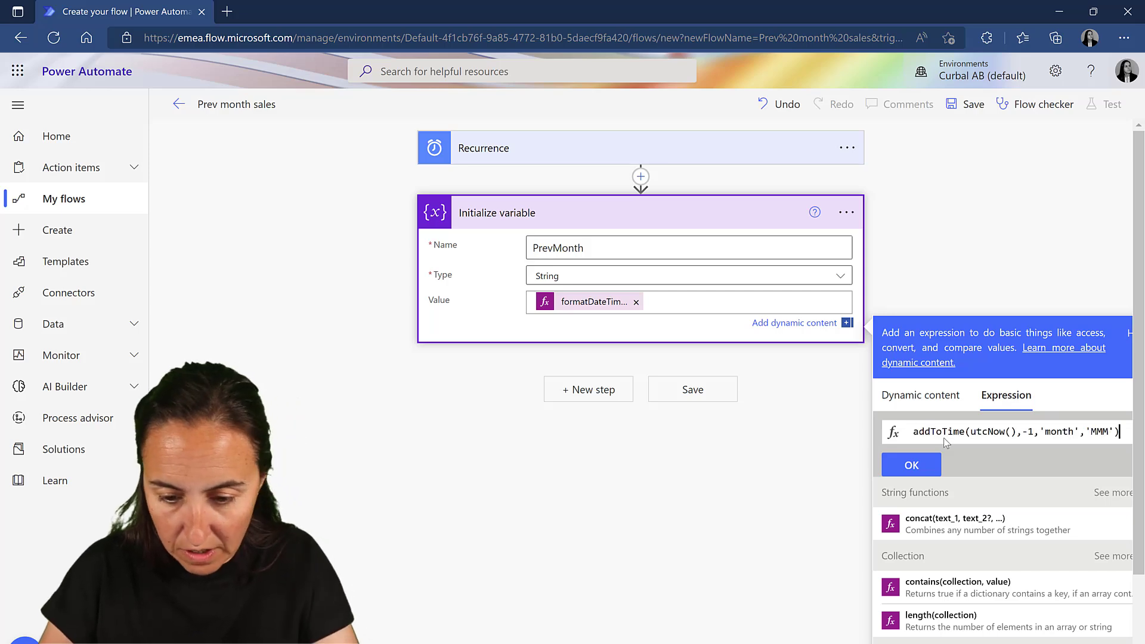
click(910, 465)
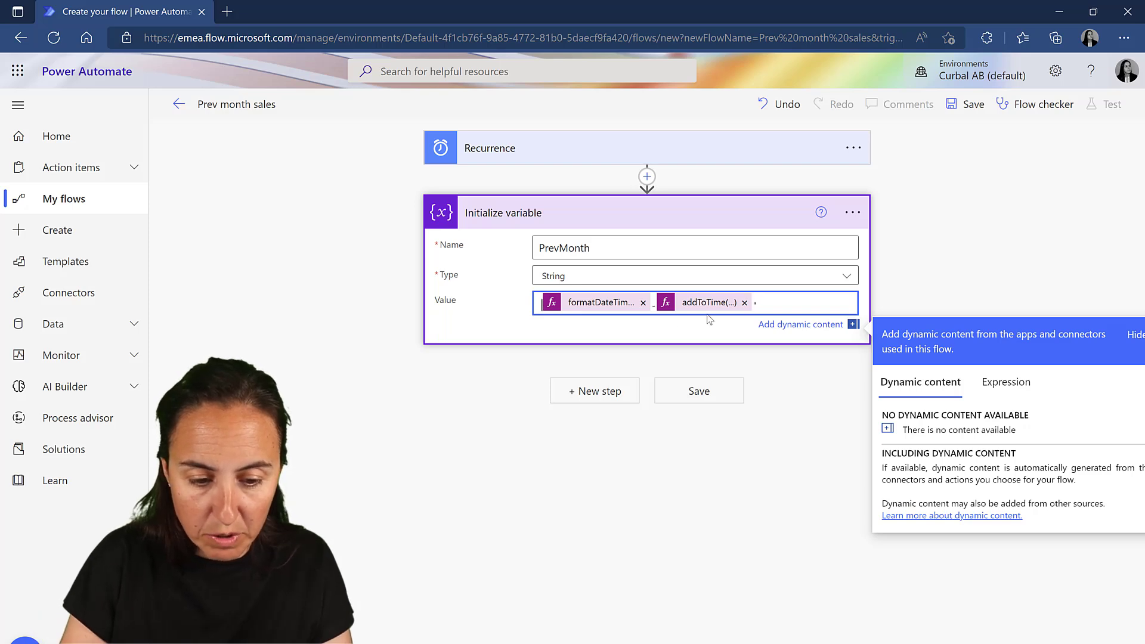
Add a single quote at the start of the value and save the flow.
text(')
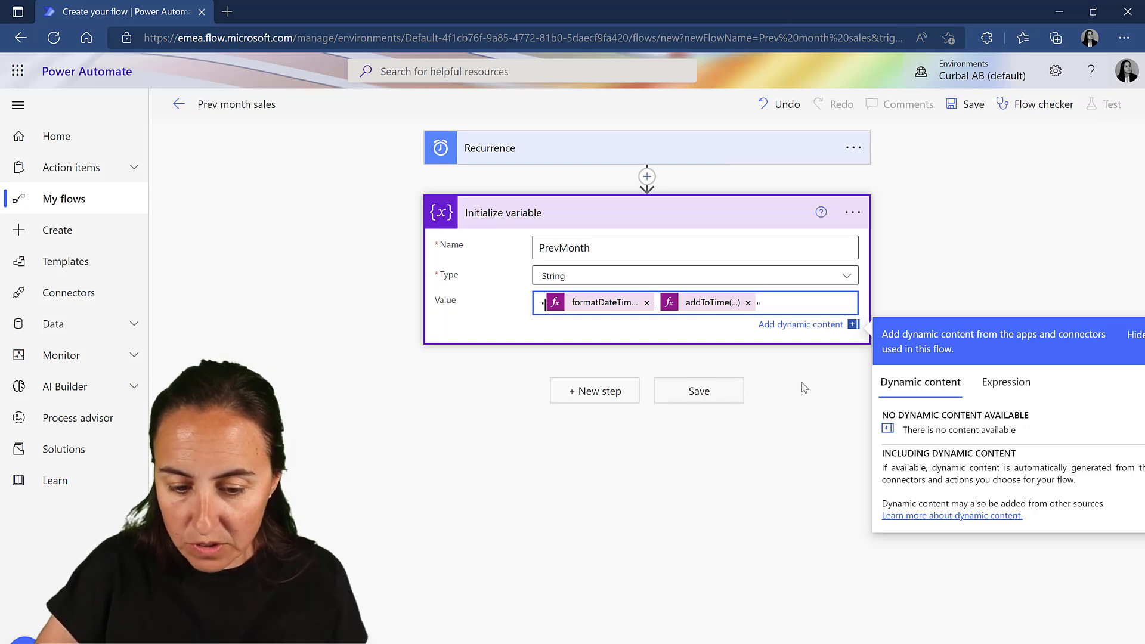
click(831, 391)
click(709, 376)
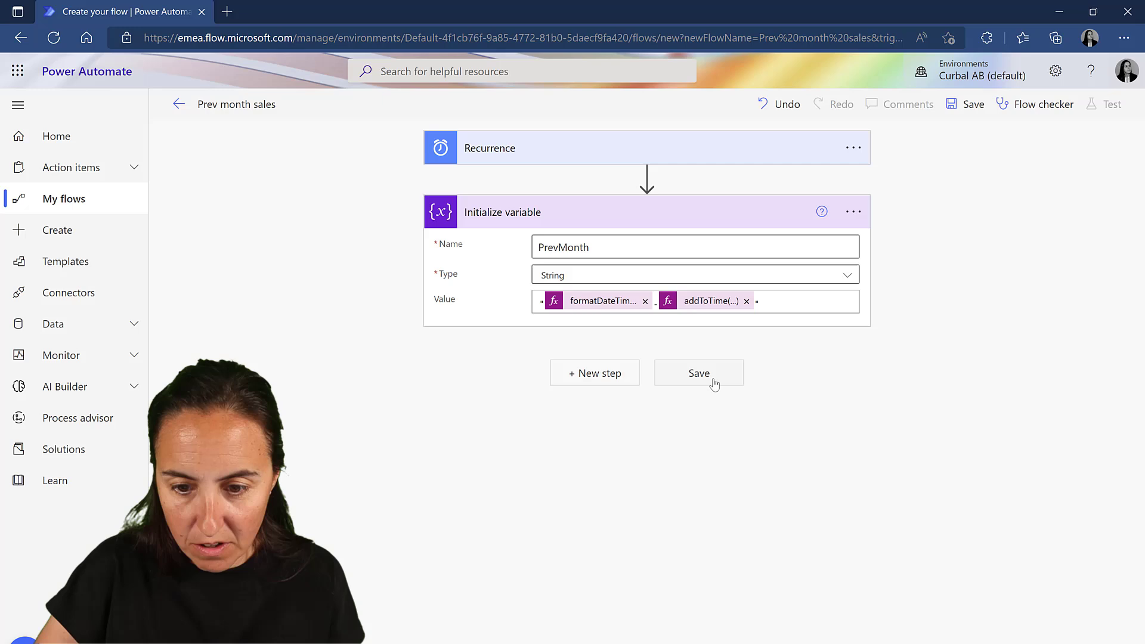
Run a manual test of the Prev month sales flow.
click(1109, 107)
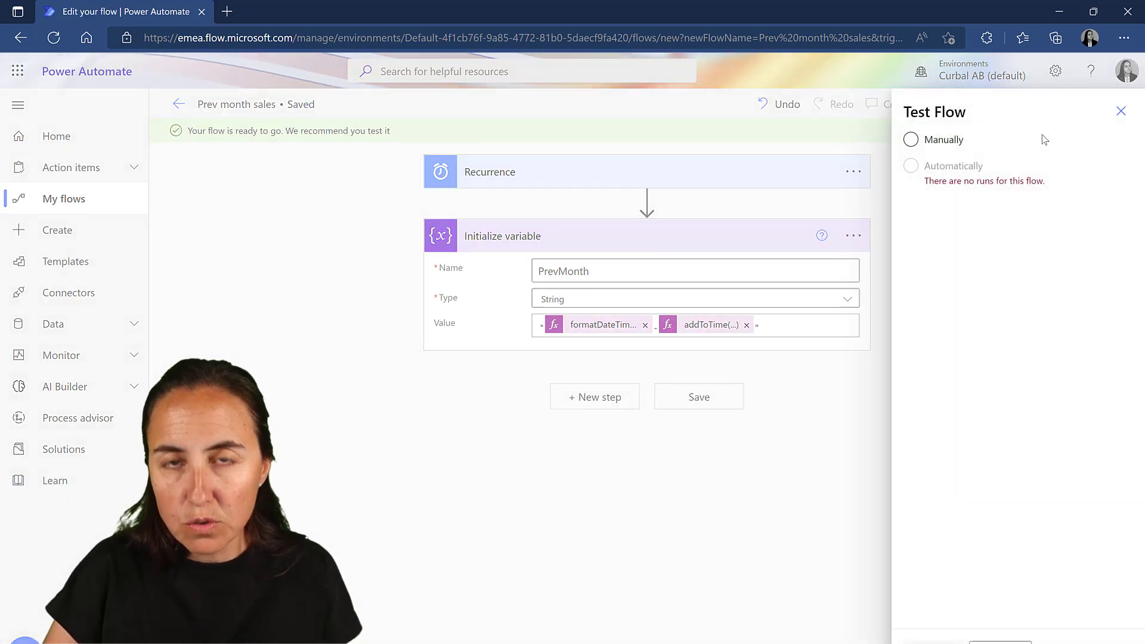
click(929, 141)
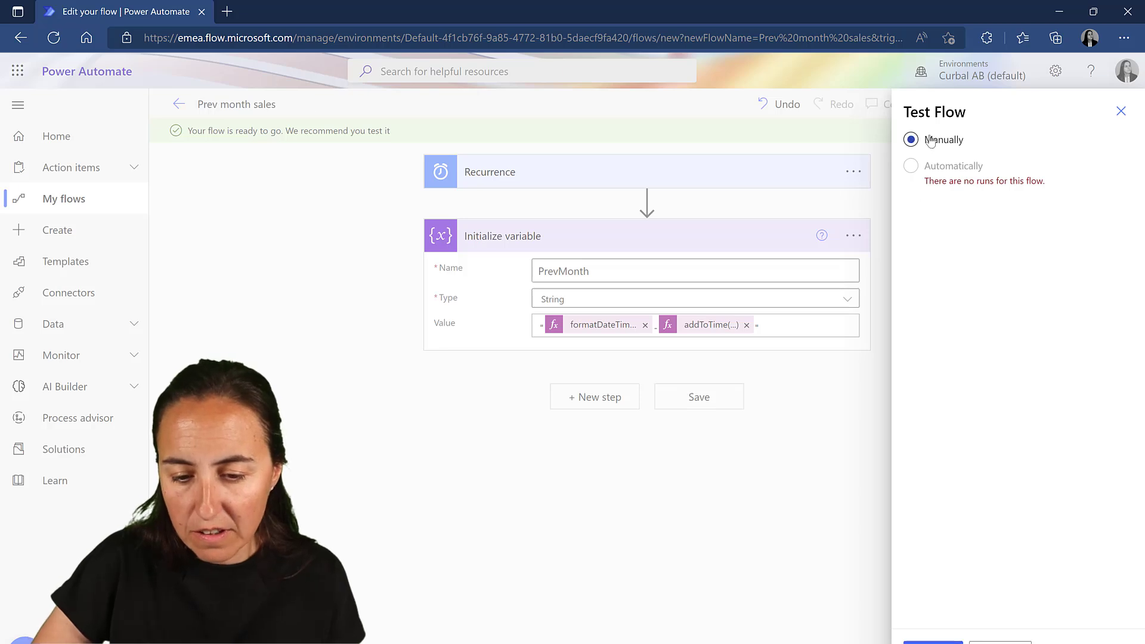
click(948, 640)
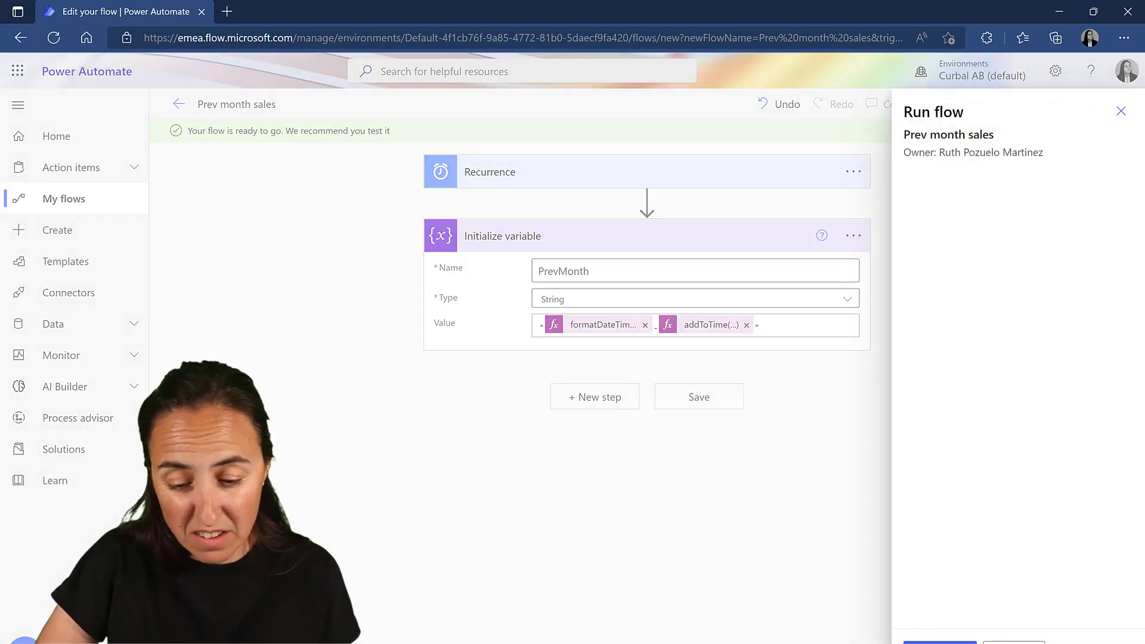
click(940, 642)
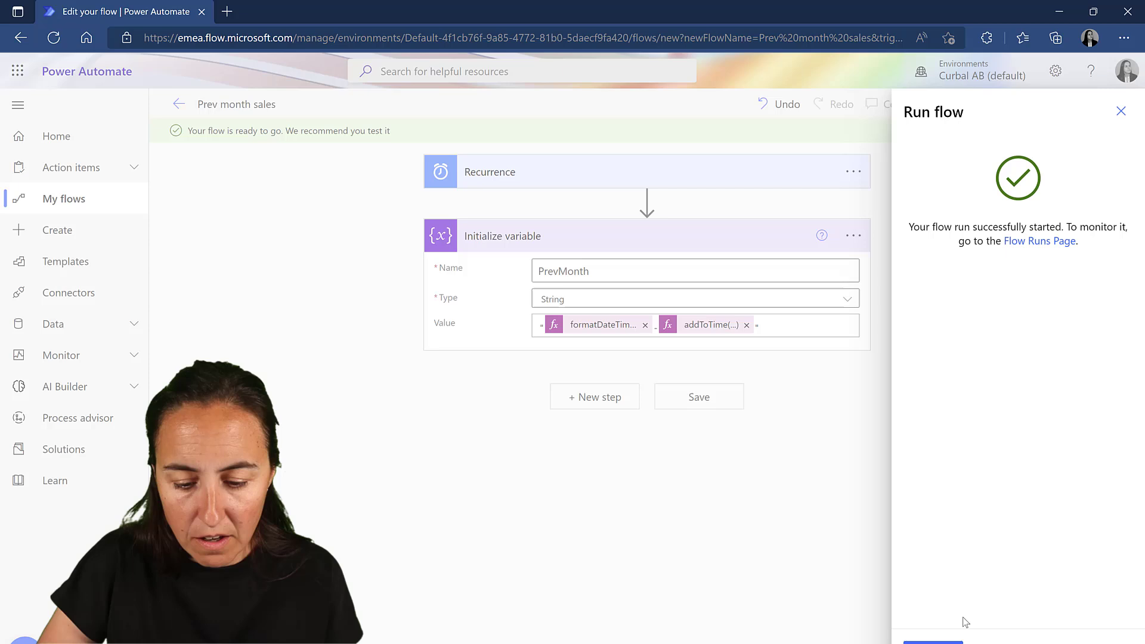
click(934, 641)
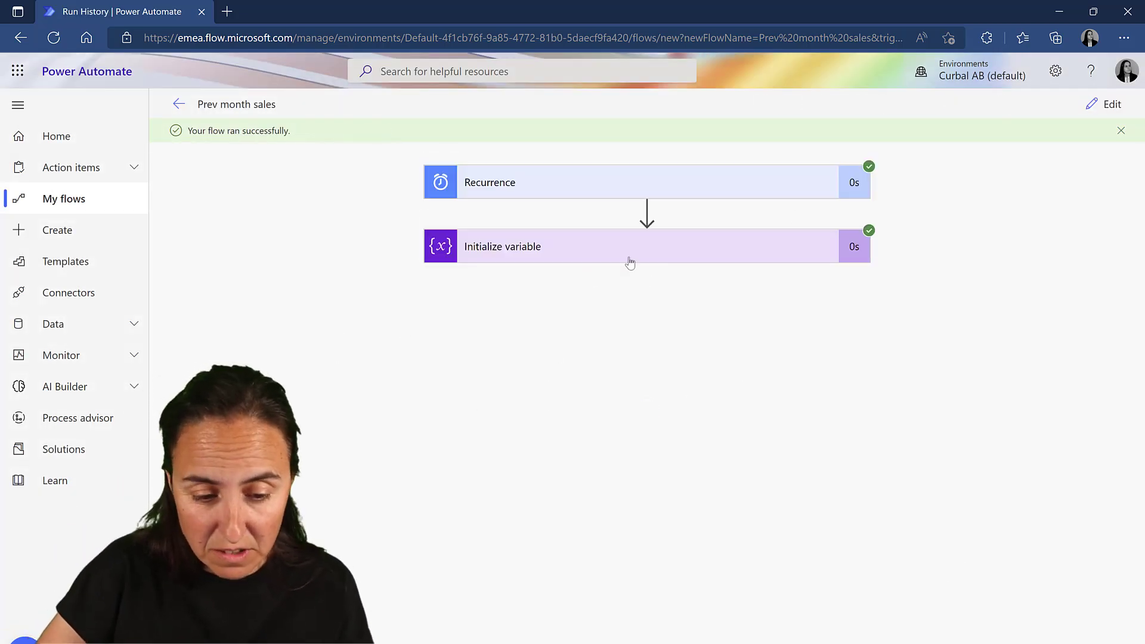
Expand the Initialize variable run step to confirm PrevMonth is '2022-May'.
click(559, 252)
drag(540, 463, 420, 466)
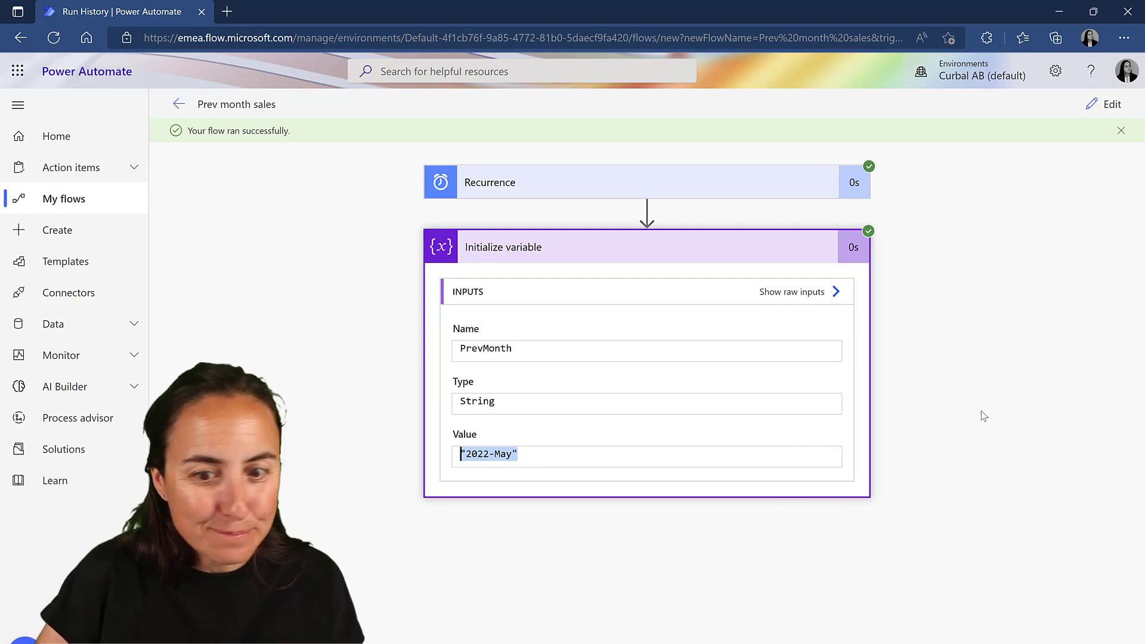
click(966, 335)
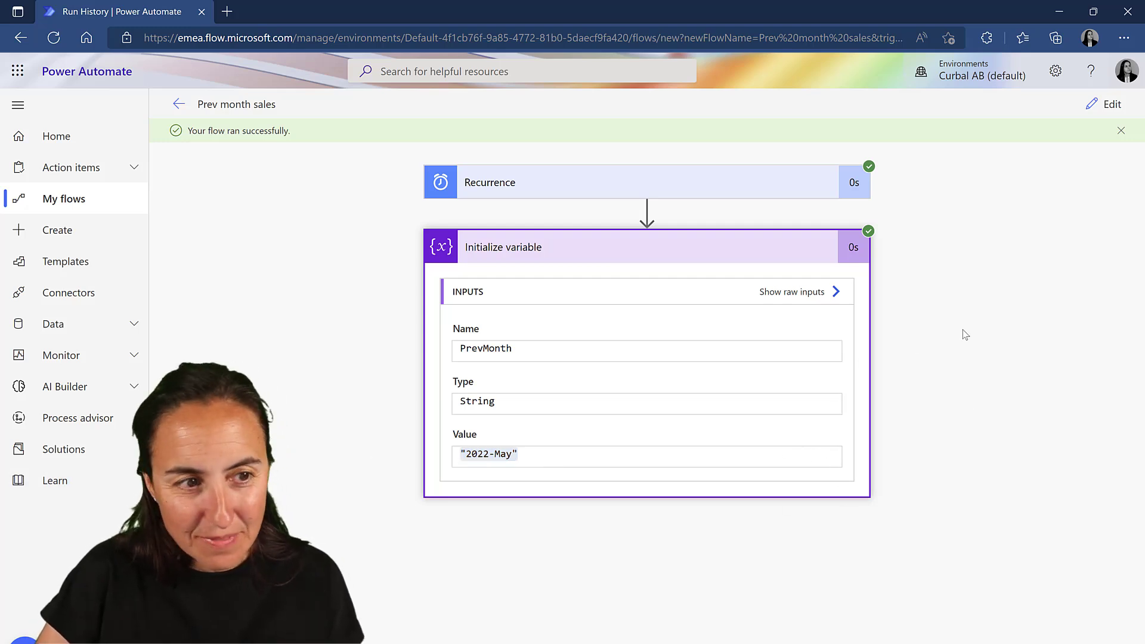
Back in edit mode, add Power BI's 'Run a query against a dataset' action after the variable.
click(1103, 106)
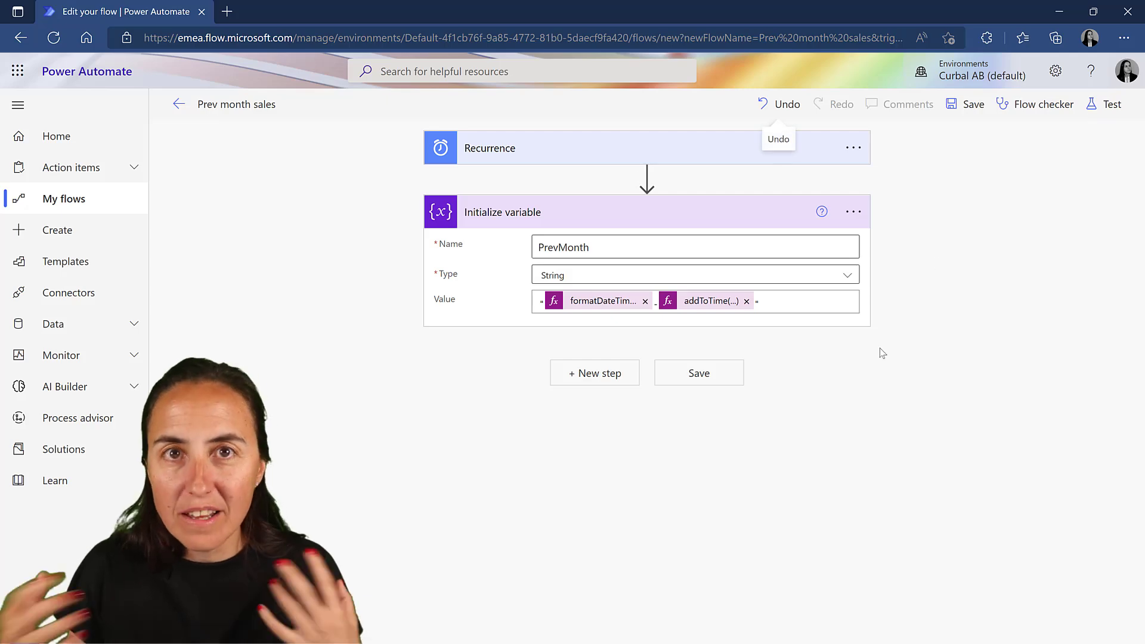
click(585, 376)
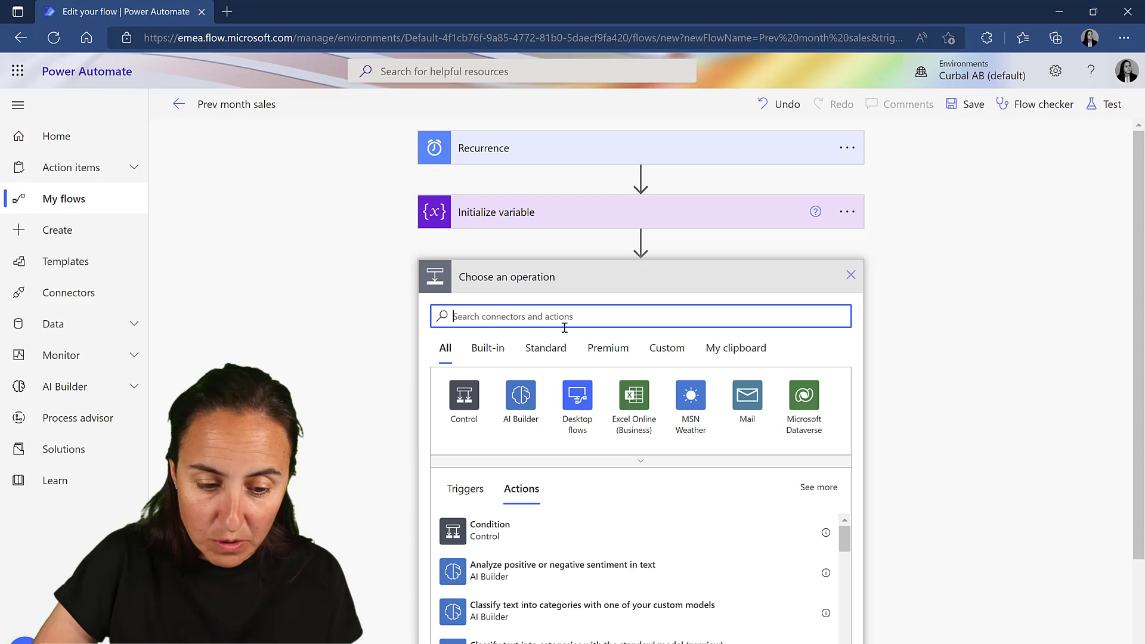
text(eu)
key(BackSpace)
key(BackSpace)
text(eu)
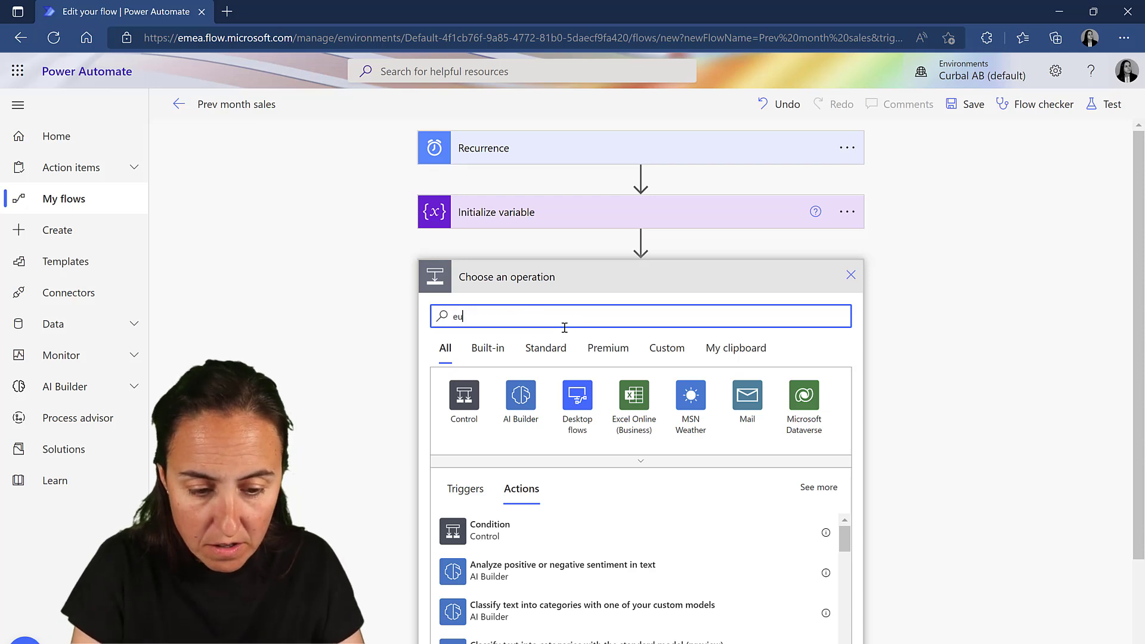
text(n)
key(BackSpace)
key(BackSpace)
key(BackSpace)
text(runa)
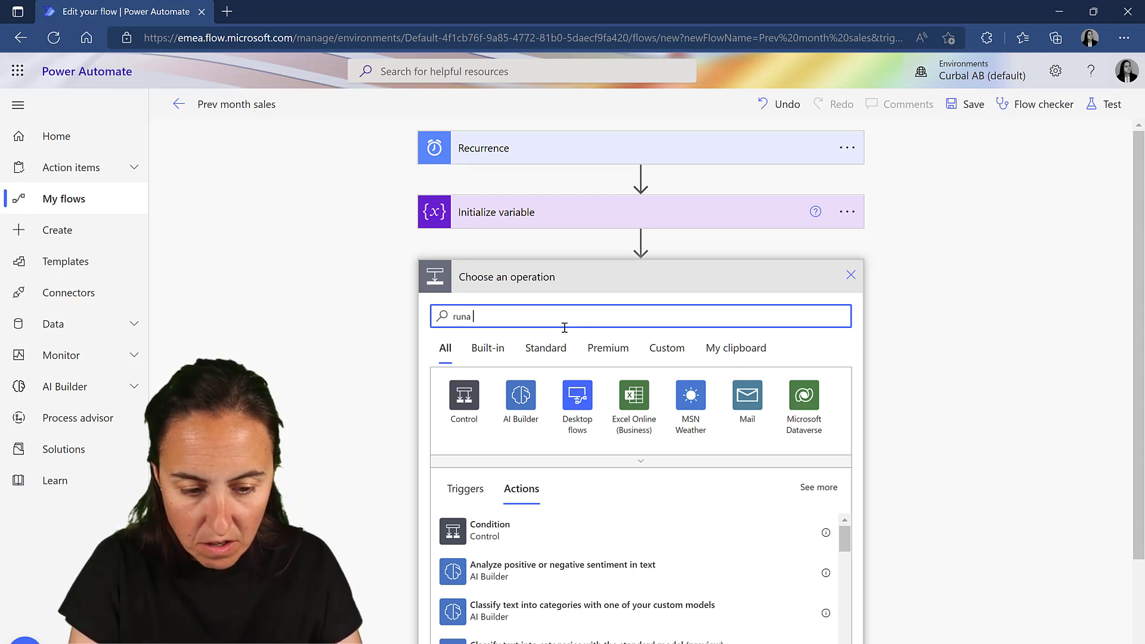
key(BackSpace)
key(BackSpace)
text(a)
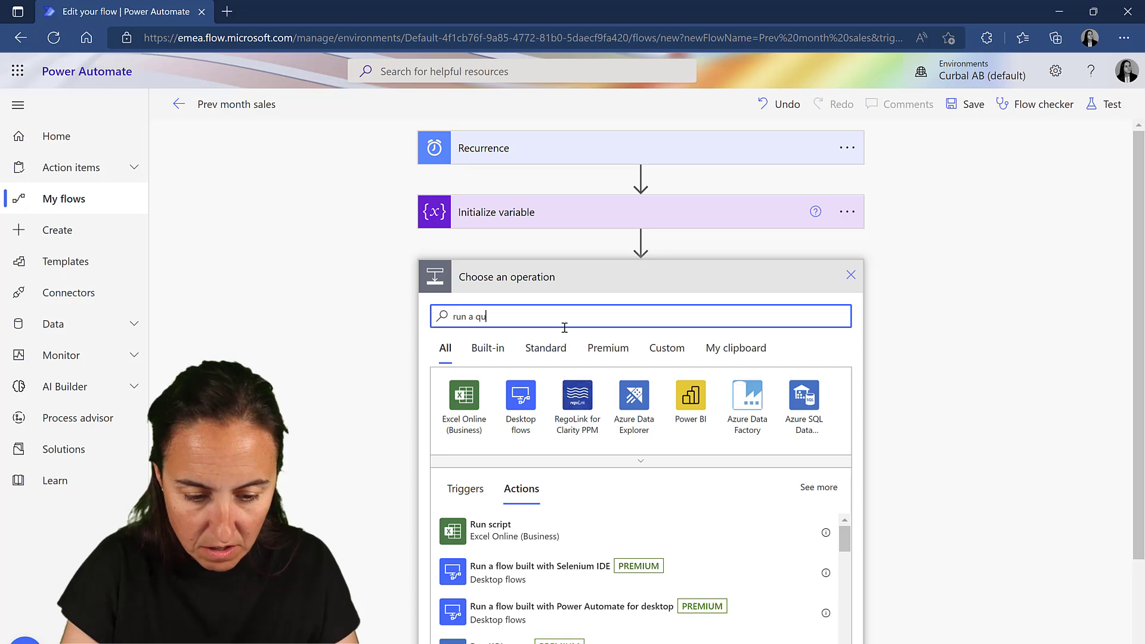
text( qu)
scroll(590, 560, down, 2)
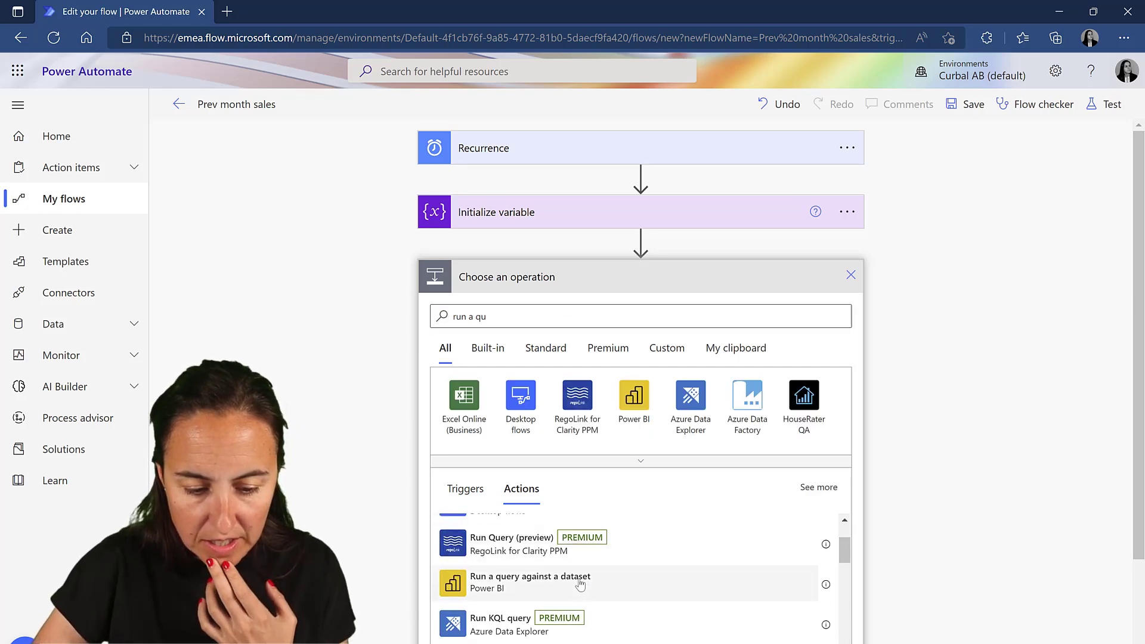
click(579, 585)
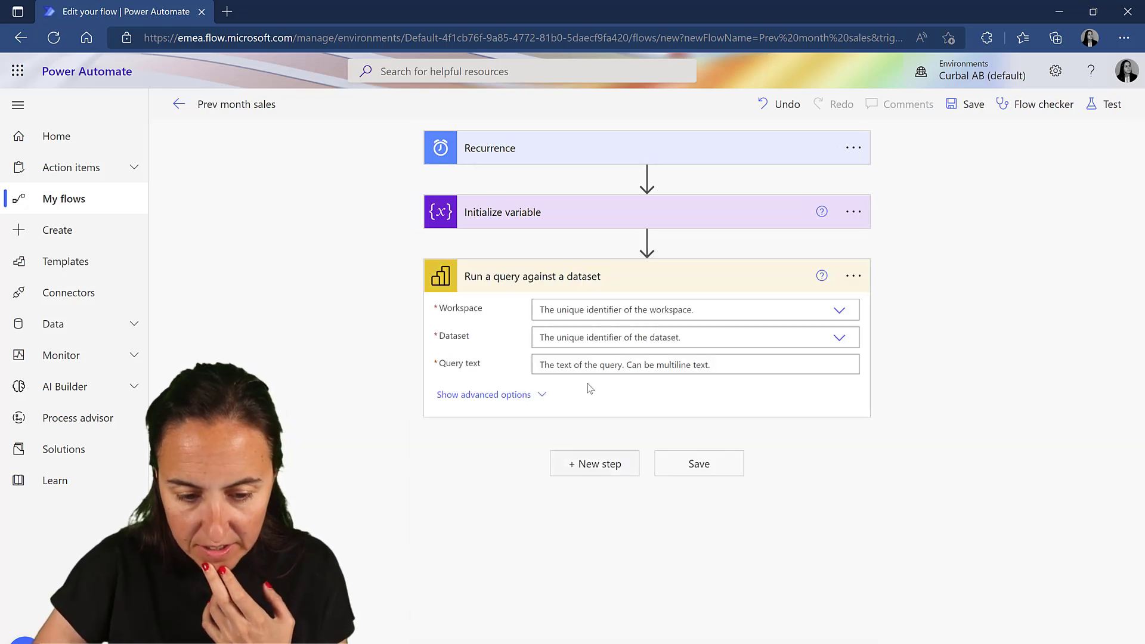
Choose workspace Northwind and dataset Northwind Power BI final report-2021 for the query step.
click(845, 318)
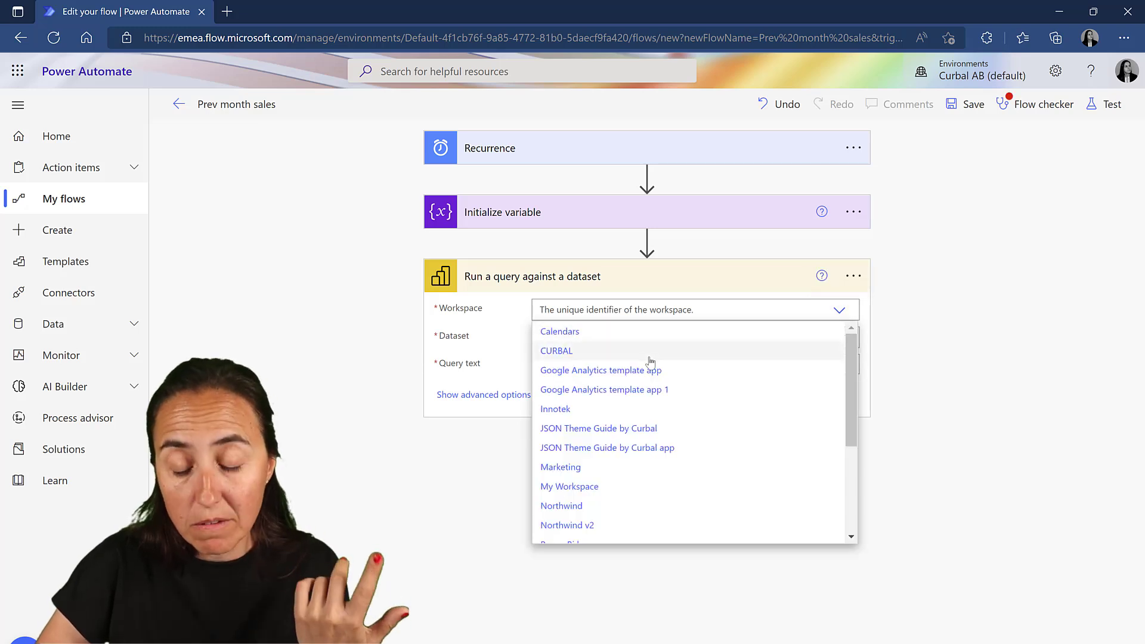
scroll(672, 451, down, 2)
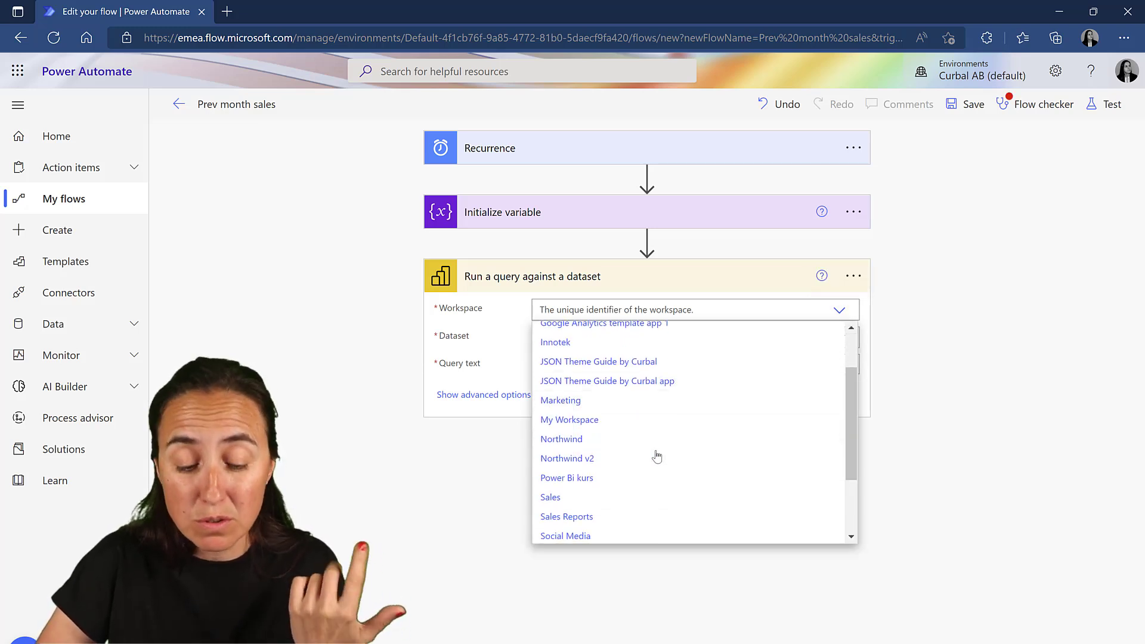
click(614, 441)
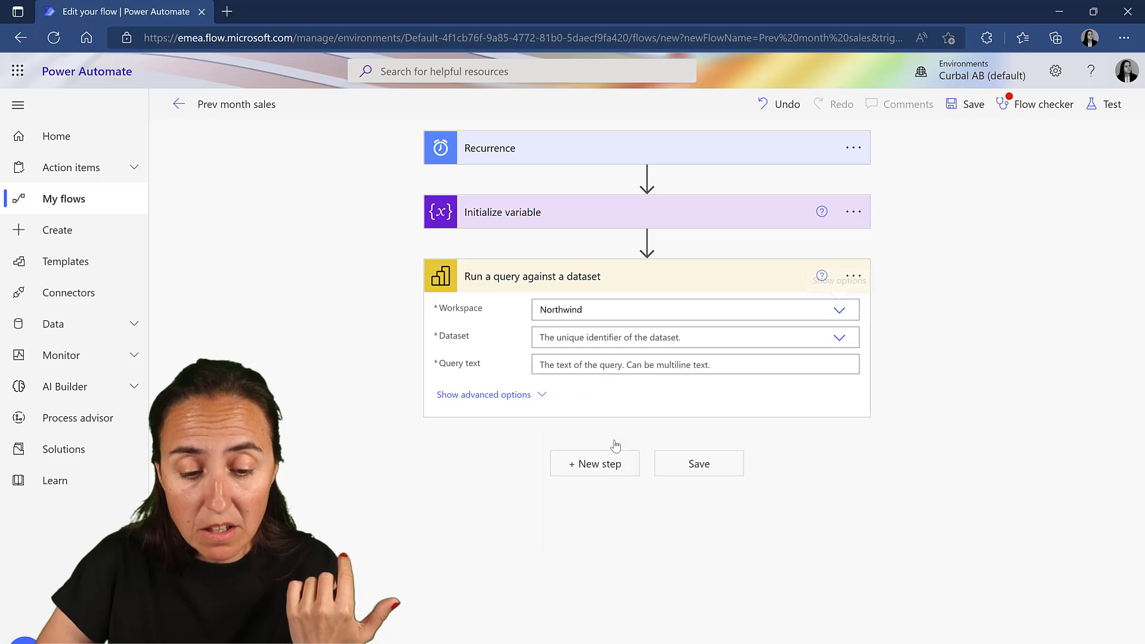
click(838, 339)
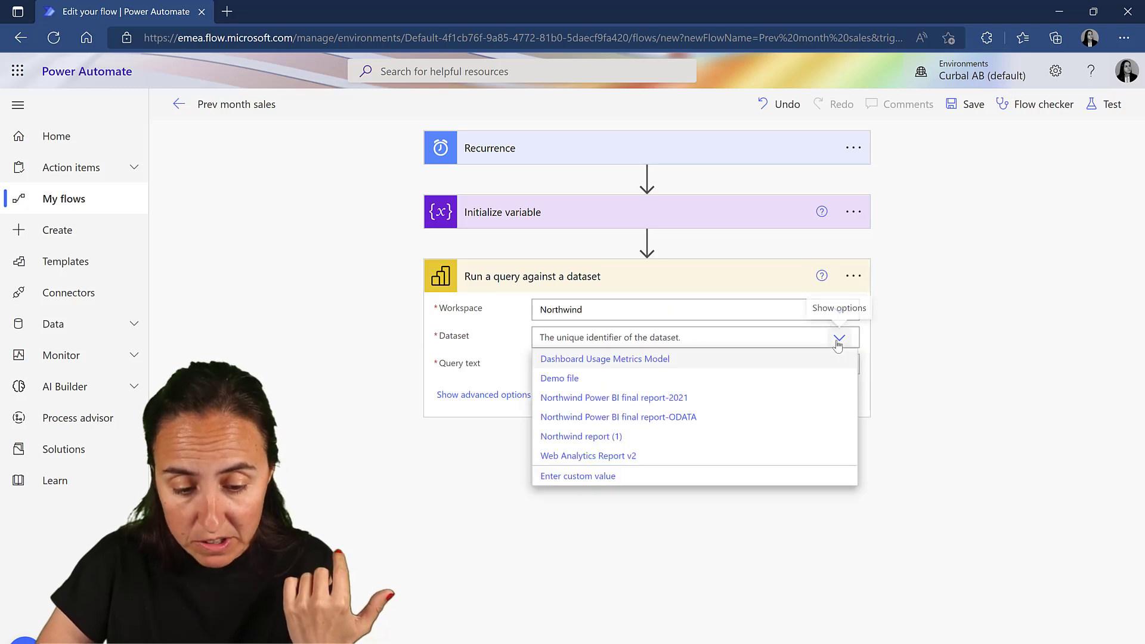
click(678, 402)
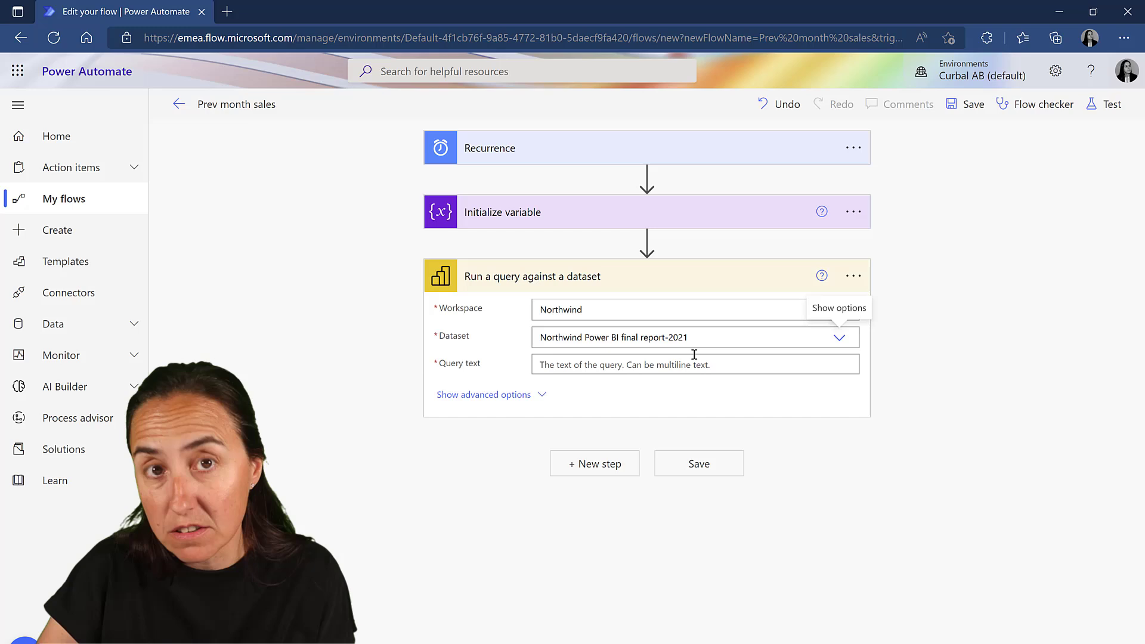
click(672, 365)
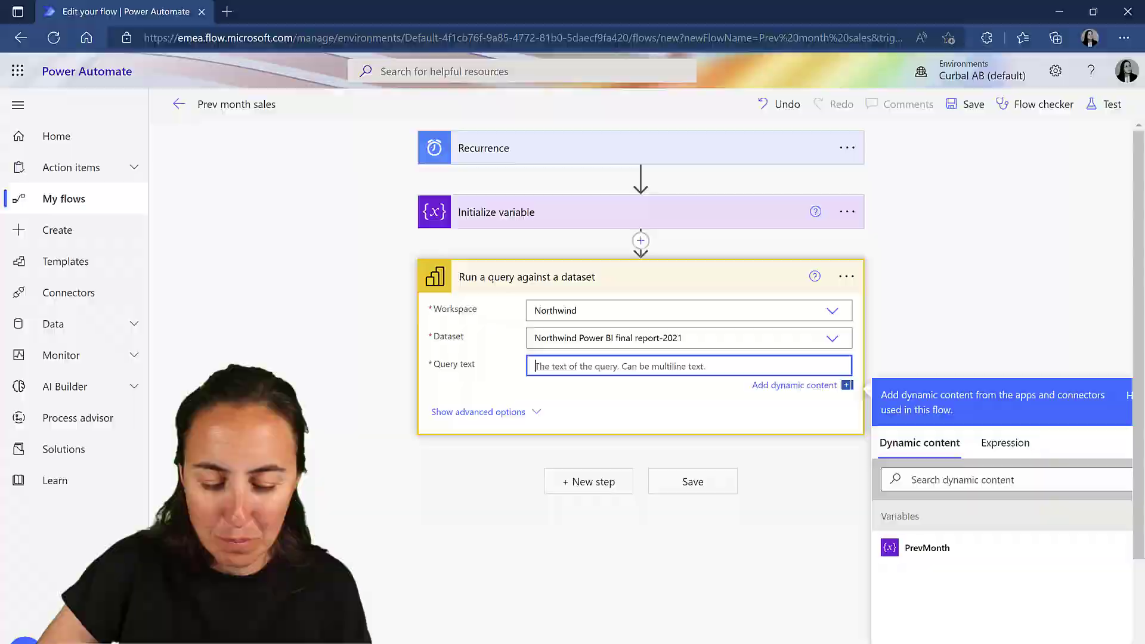
In Power BI Desktop, view Order_Details data and start a new calculated table formula.
key(alt+Tab)
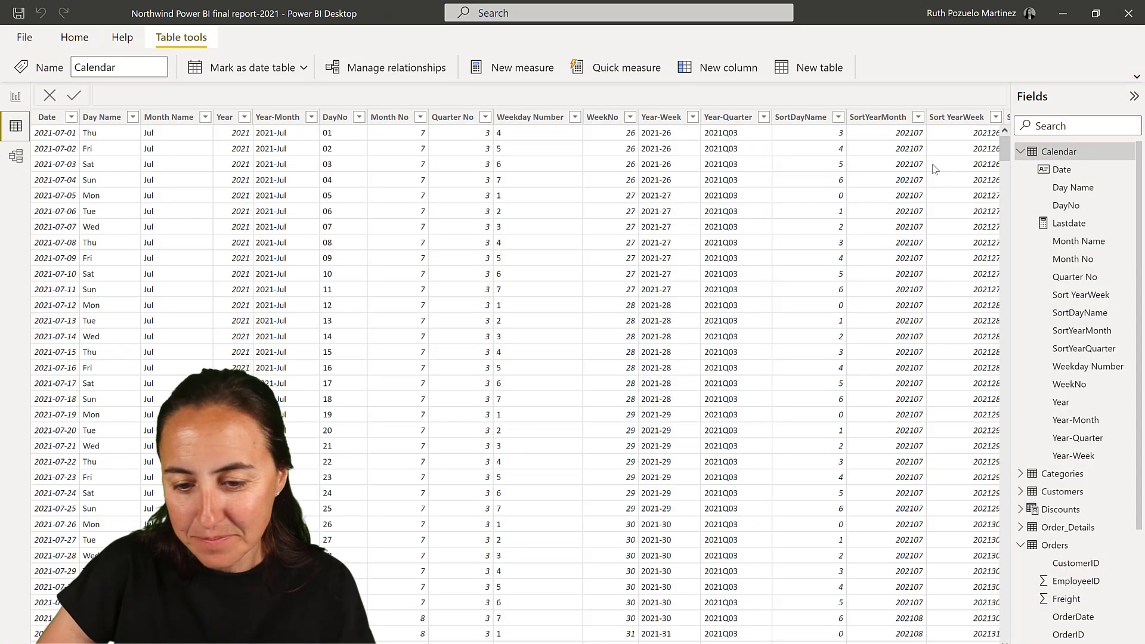
click(1020, 151)
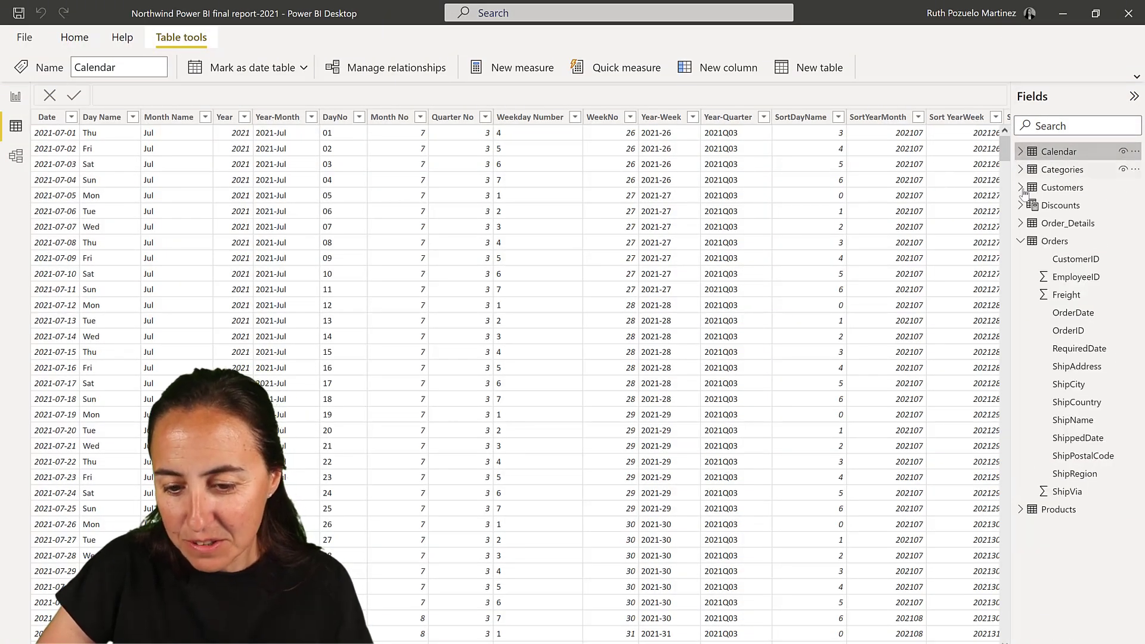
click(1068, 223)
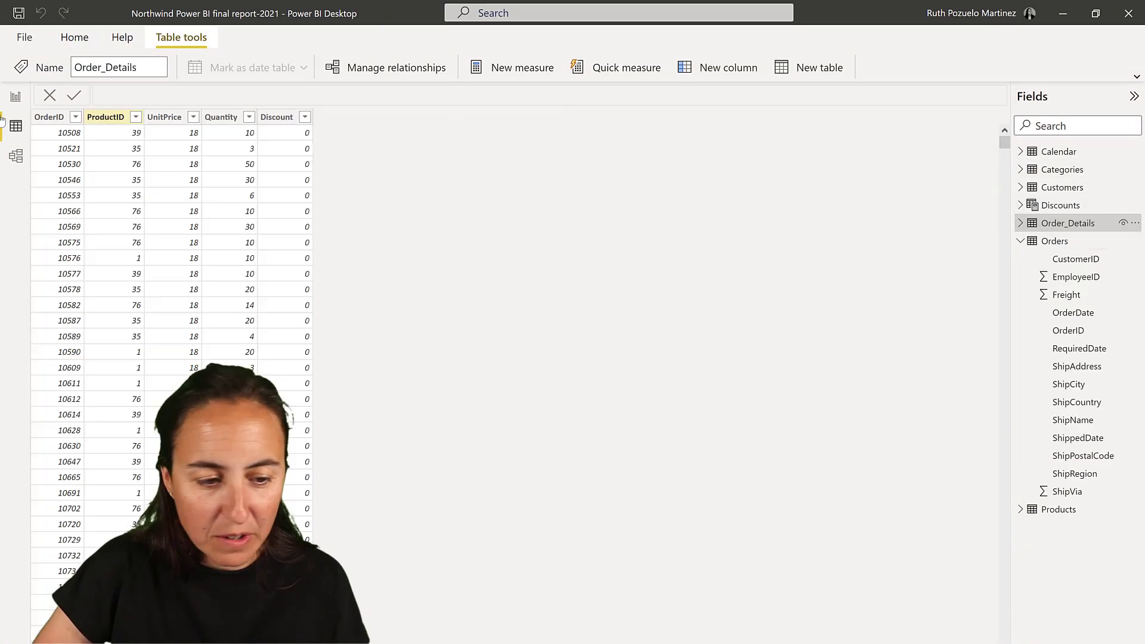
click(811, 69)
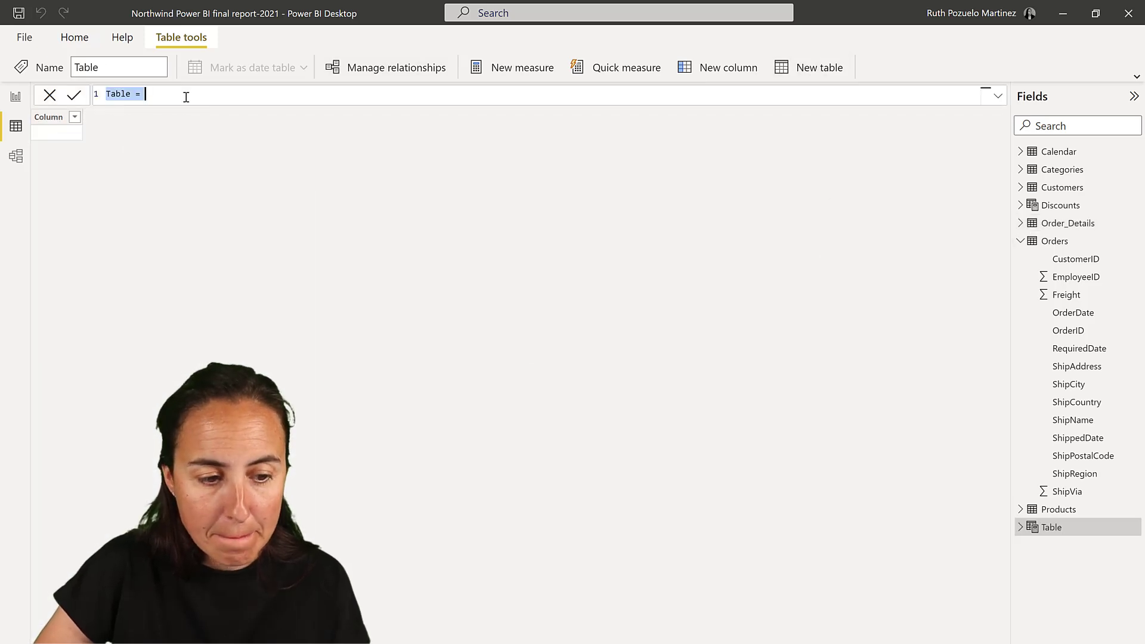
click(187, 92)
key(shift+Return)
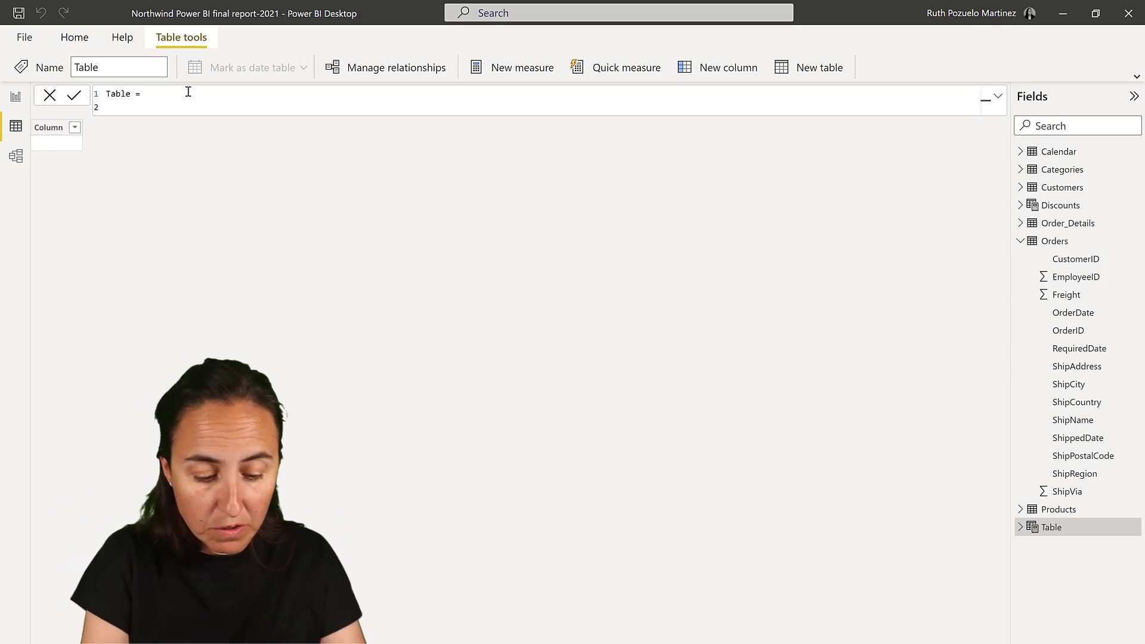
Enter SUMMARIZECOLUMNS('Calendar'[Year-Month] as the start of the table formula.
text(summ)
key(Down)
key(Tab)
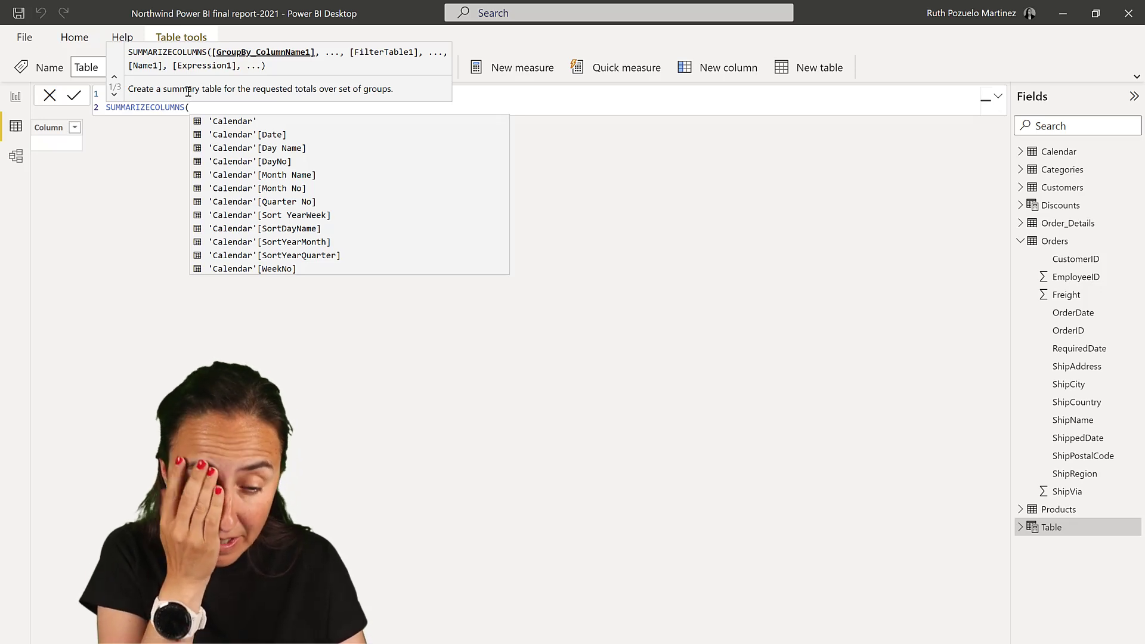
text(ca)
key(Down)
key(Down)
key(Down)
key(Down)
key(Down)
key(Down)
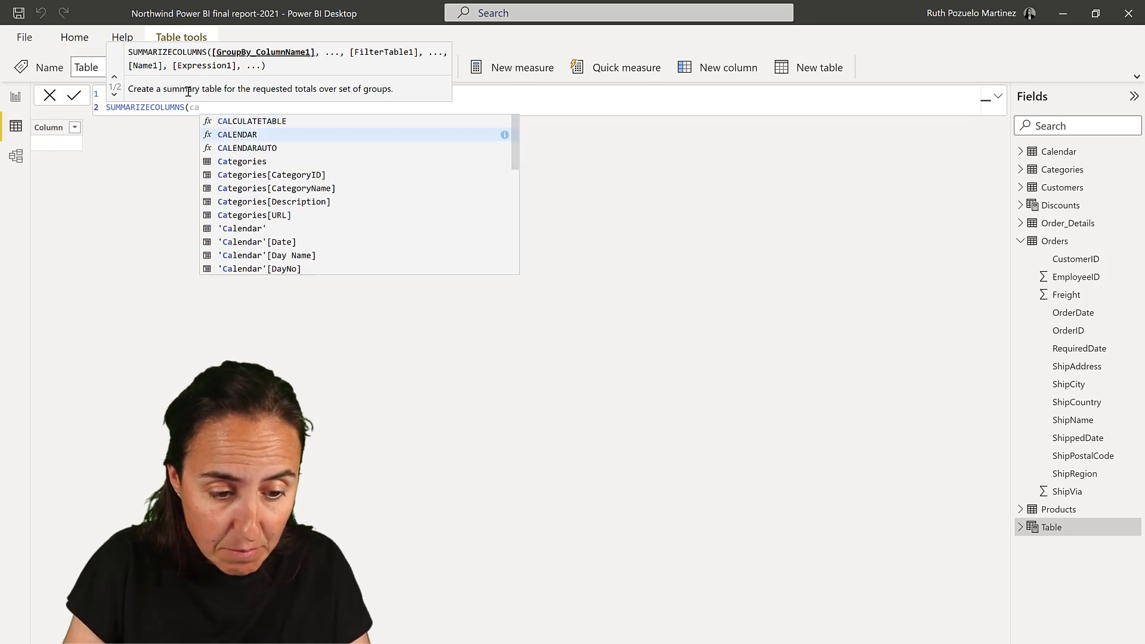
key(Down)
key(Down)
key(Down)
key(Down)
key(Down)
key(Down)
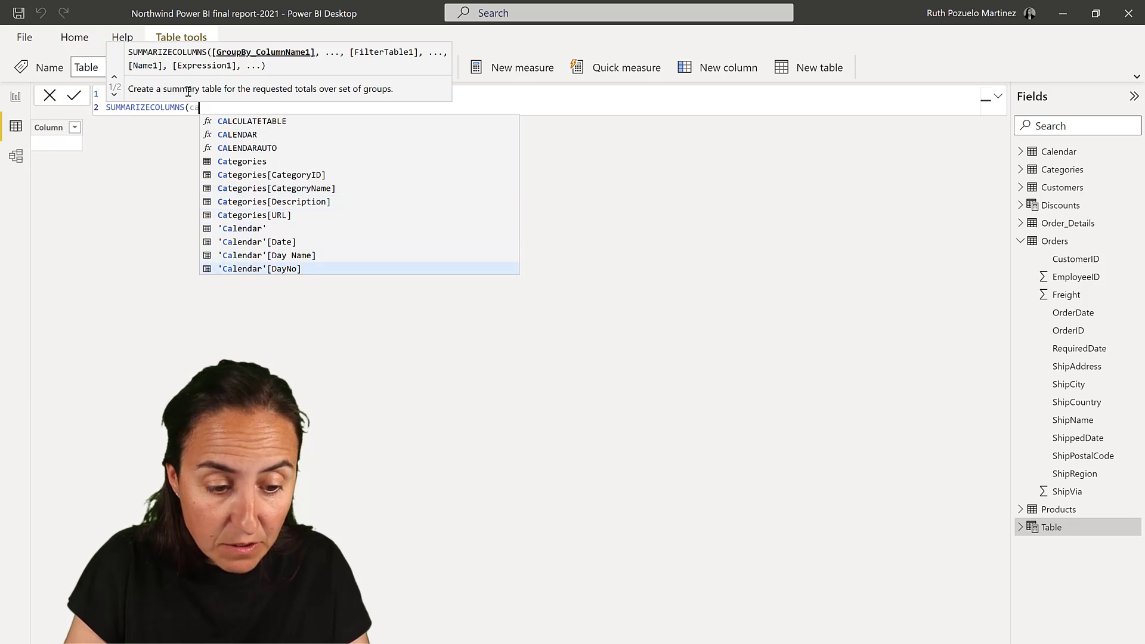
key(Down)
key(Down)
key(Down)
key(Down)
key(Down)
key(Down)
key(Down)
key(Down)
key(Down)
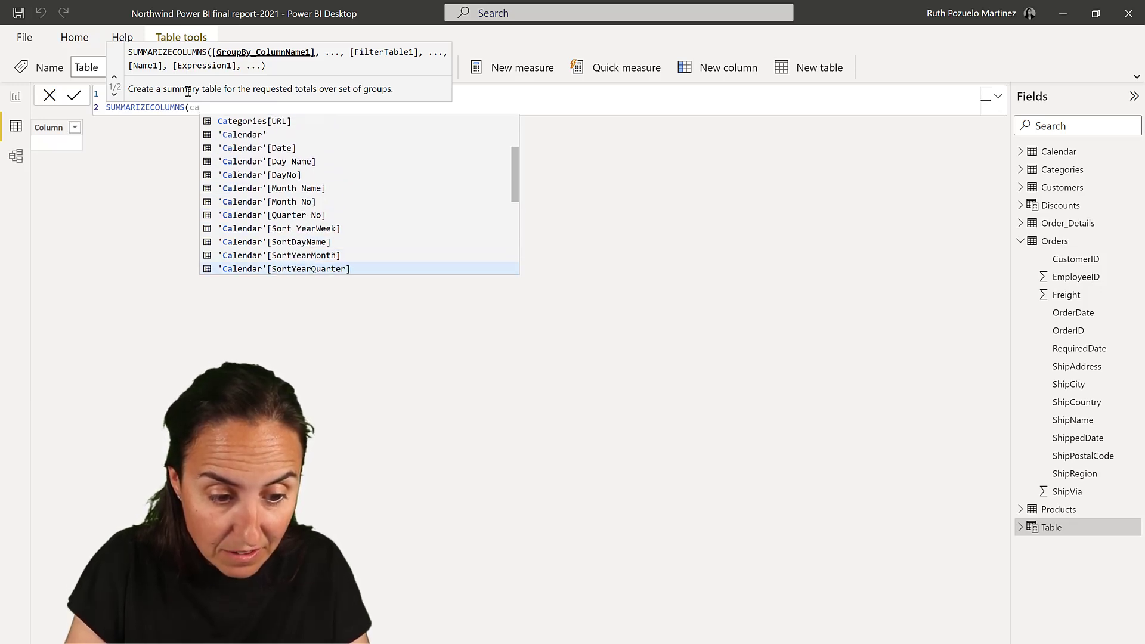
key(Down)
key(Down)
key(Down)
key(Down)
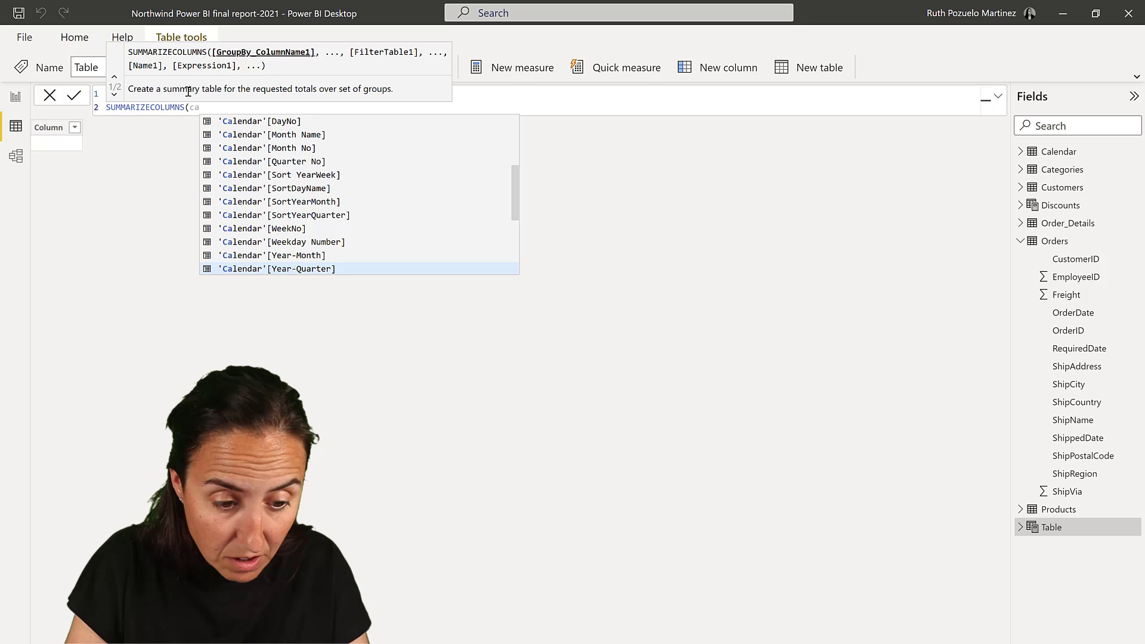
key(Up)
key(Up)
key(Tab)
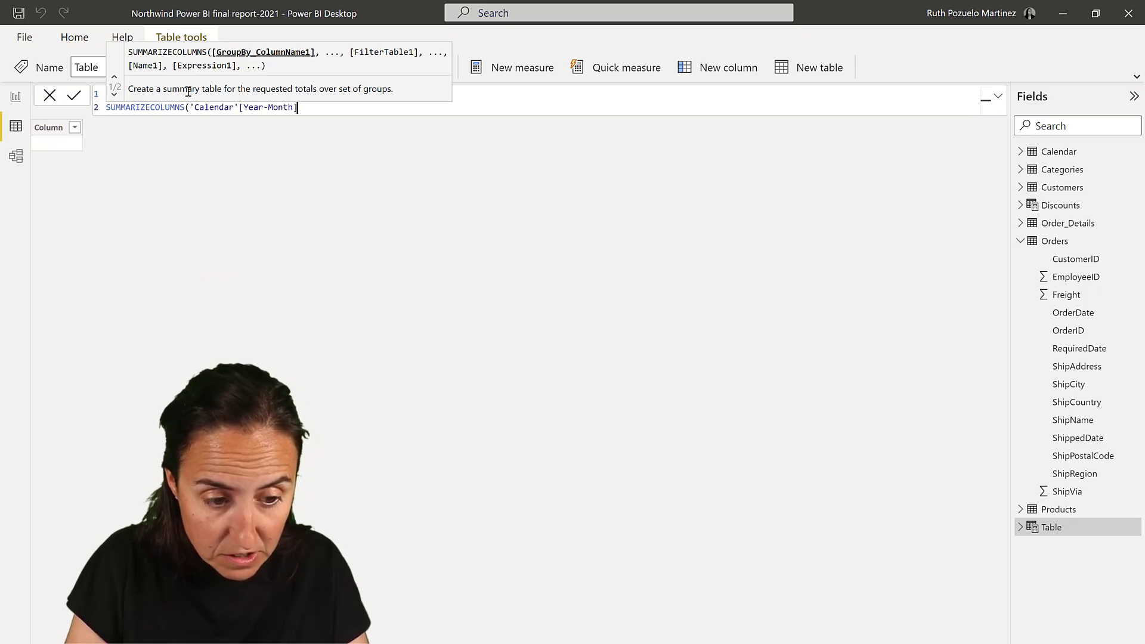
Add 'Calendar'[Year-Week] as the second grouping column.
text(, )
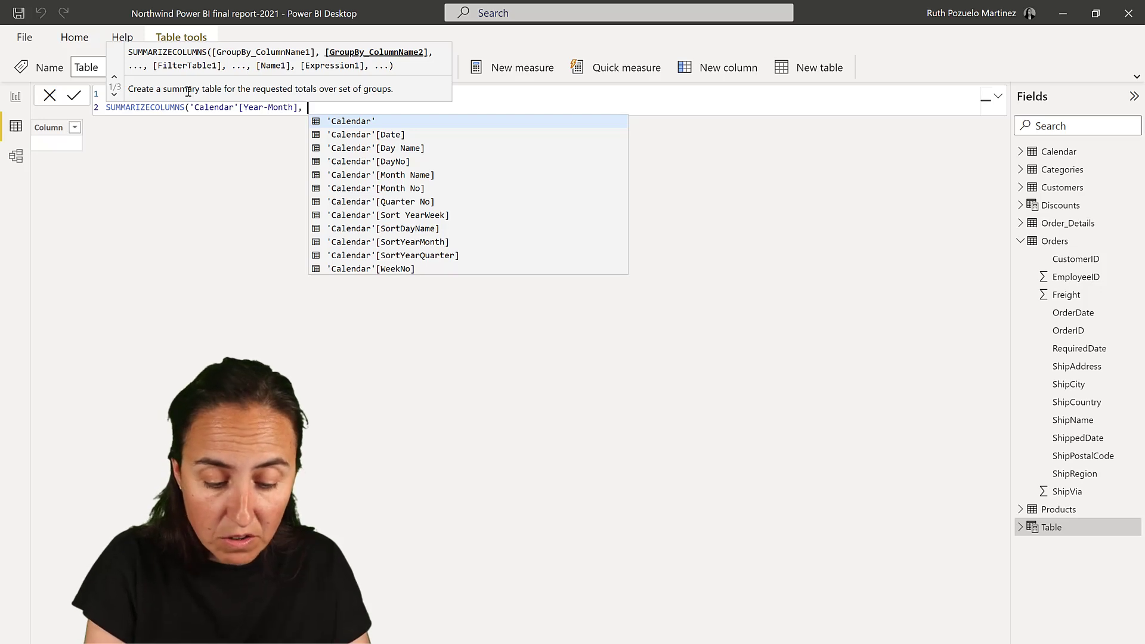
text(yea)
key(Down)
key(Down)
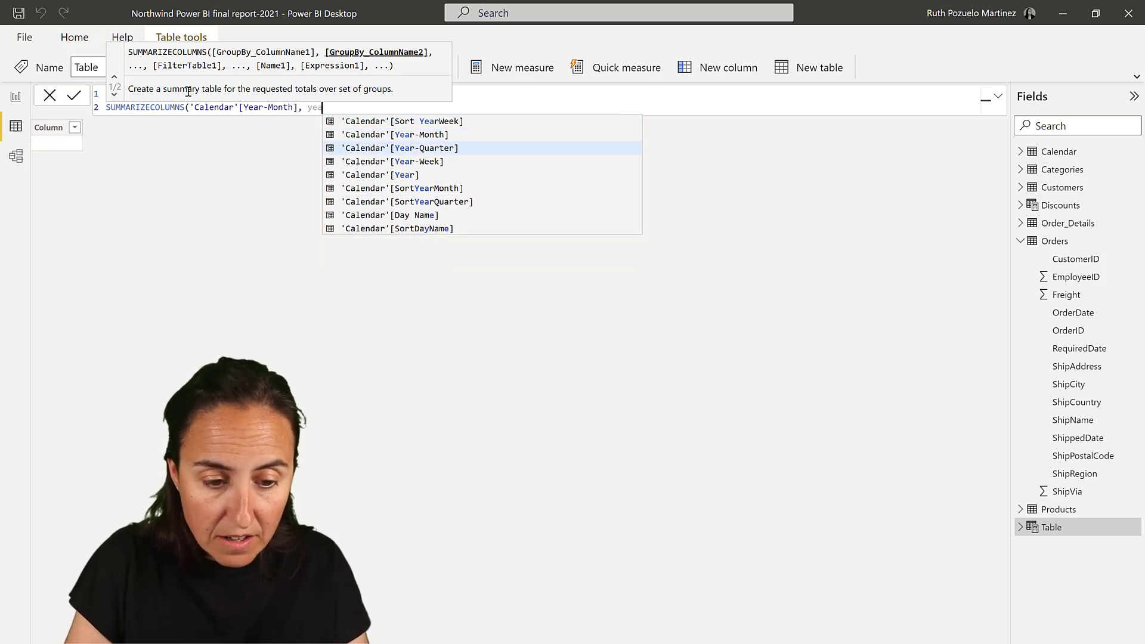
key(Down)
key(Tab)
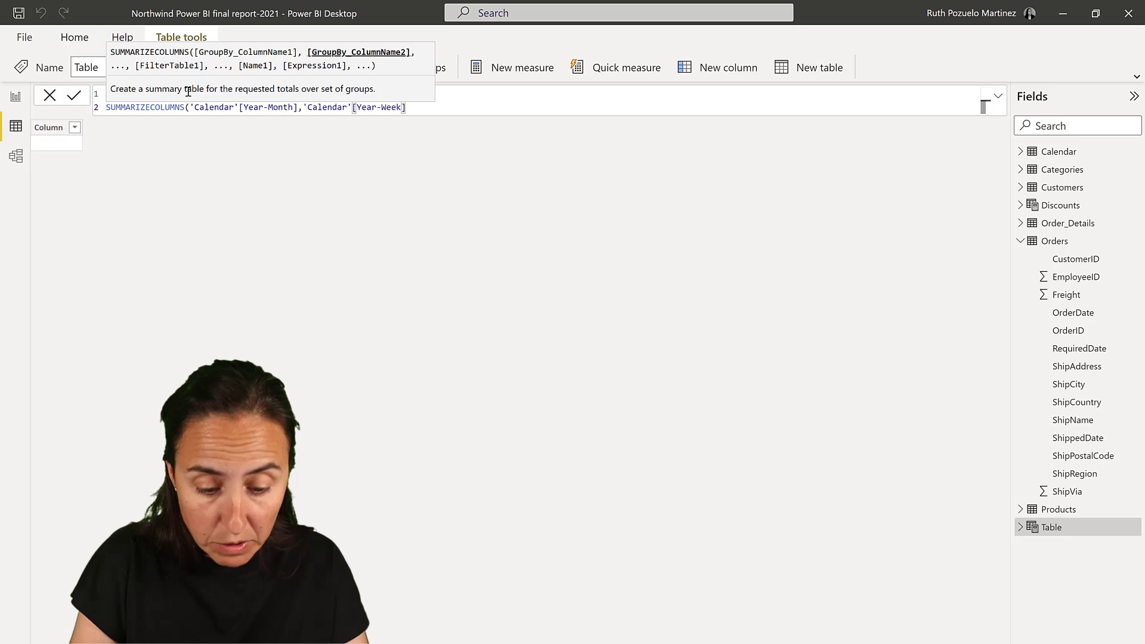
Add a "Sales" column as FORMAT([Sales],"$#,##0;($#,##0)") and close the formula.
text(, "Sa)
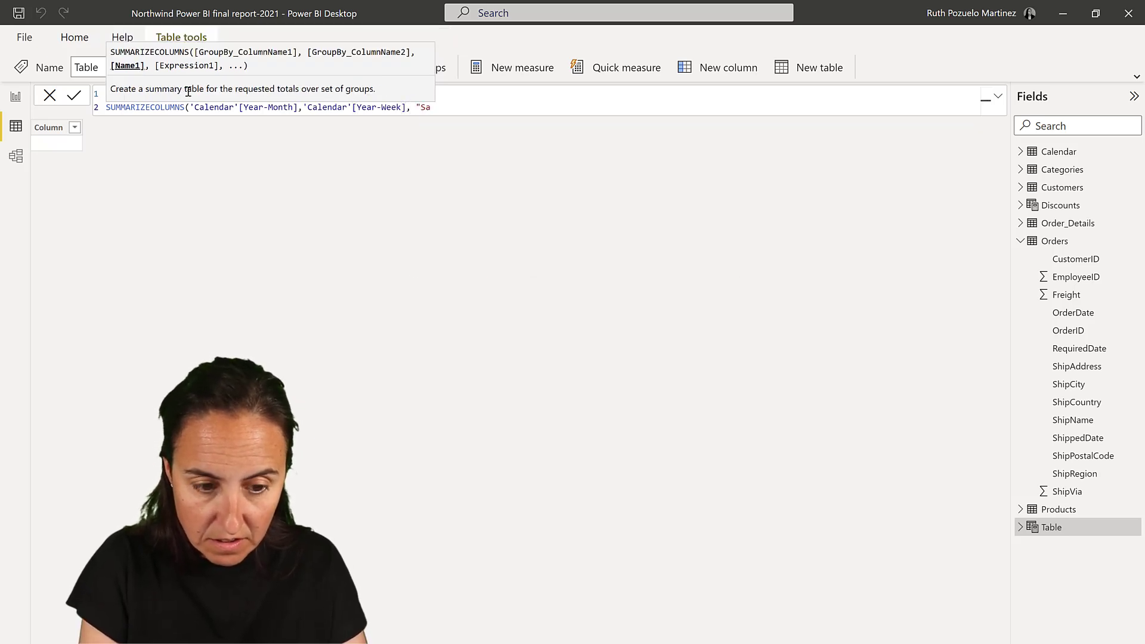
text(les")
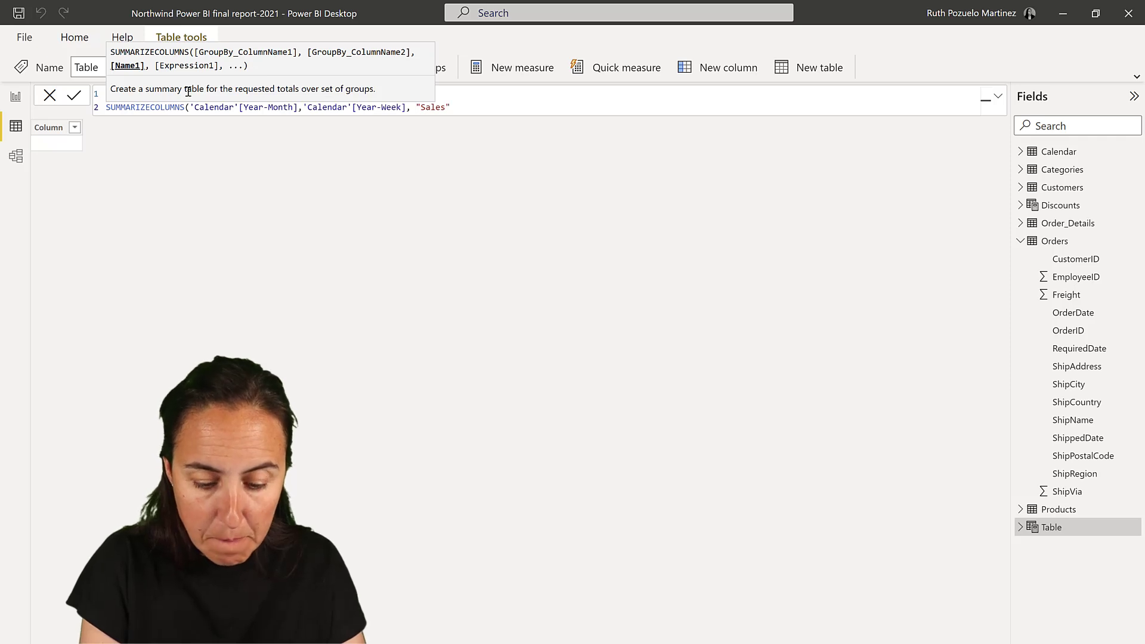
text(, FORMAT()
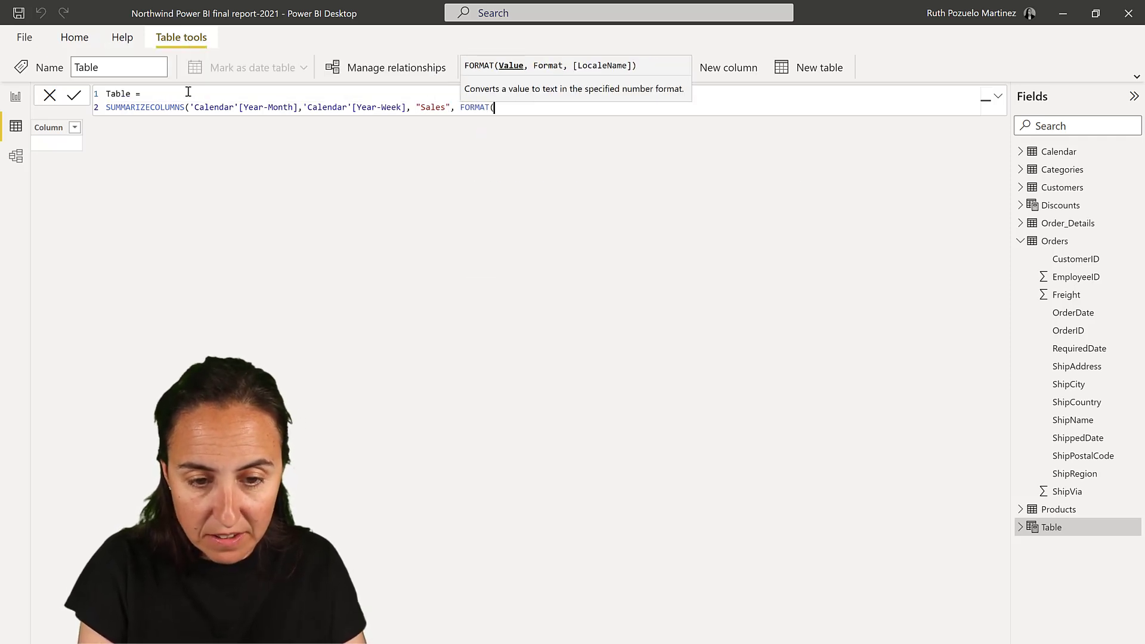
text([sal)
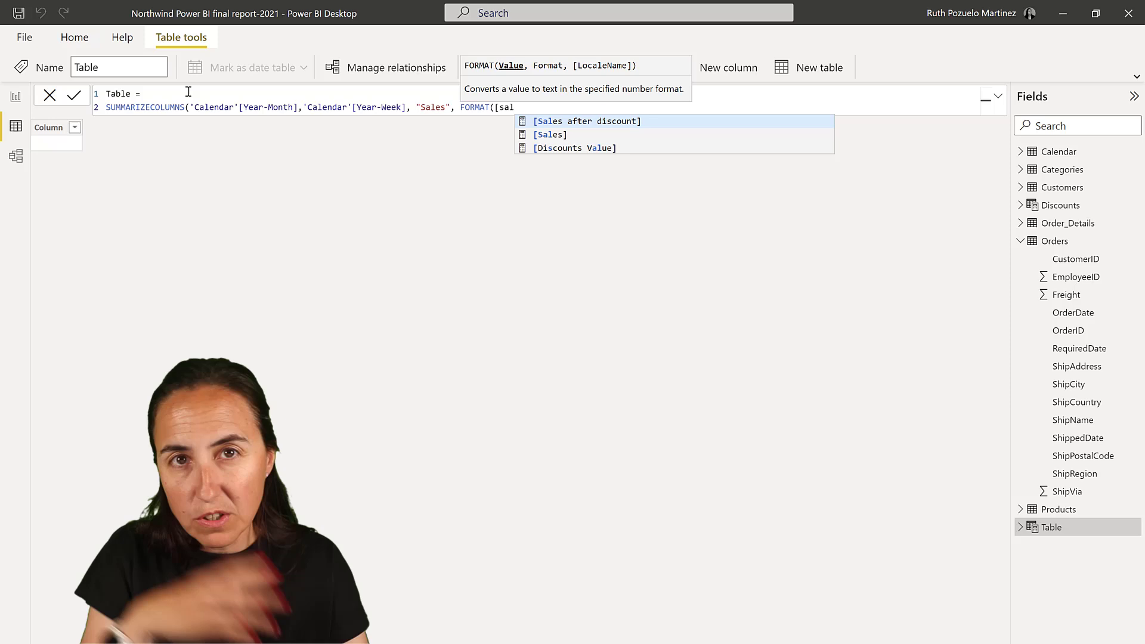
key(Down)
key(Tab)
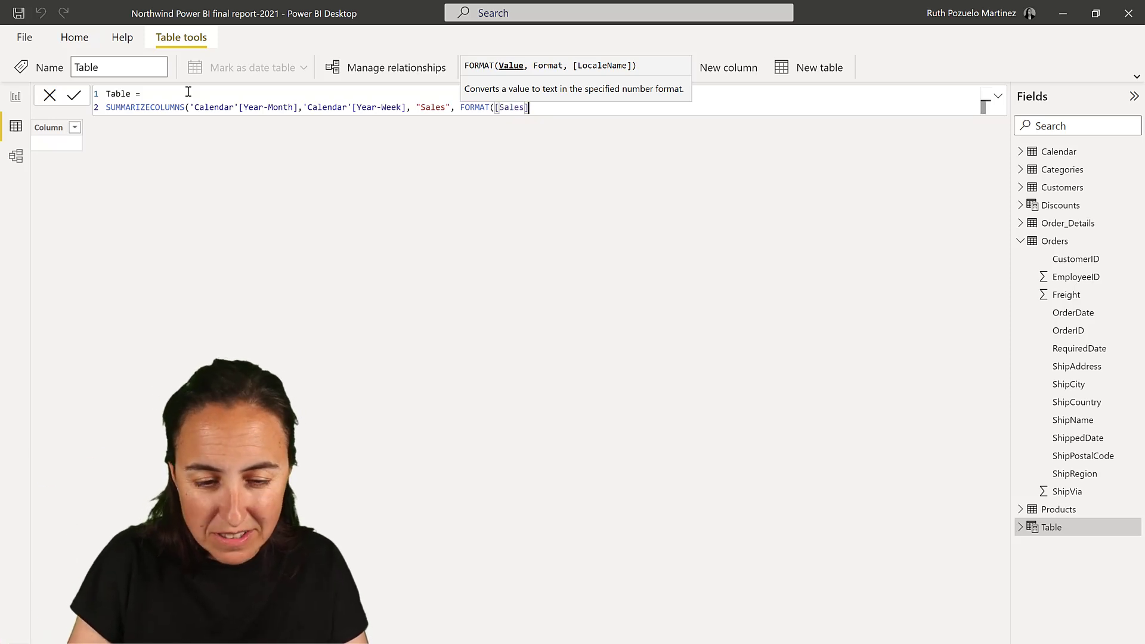
text(,)
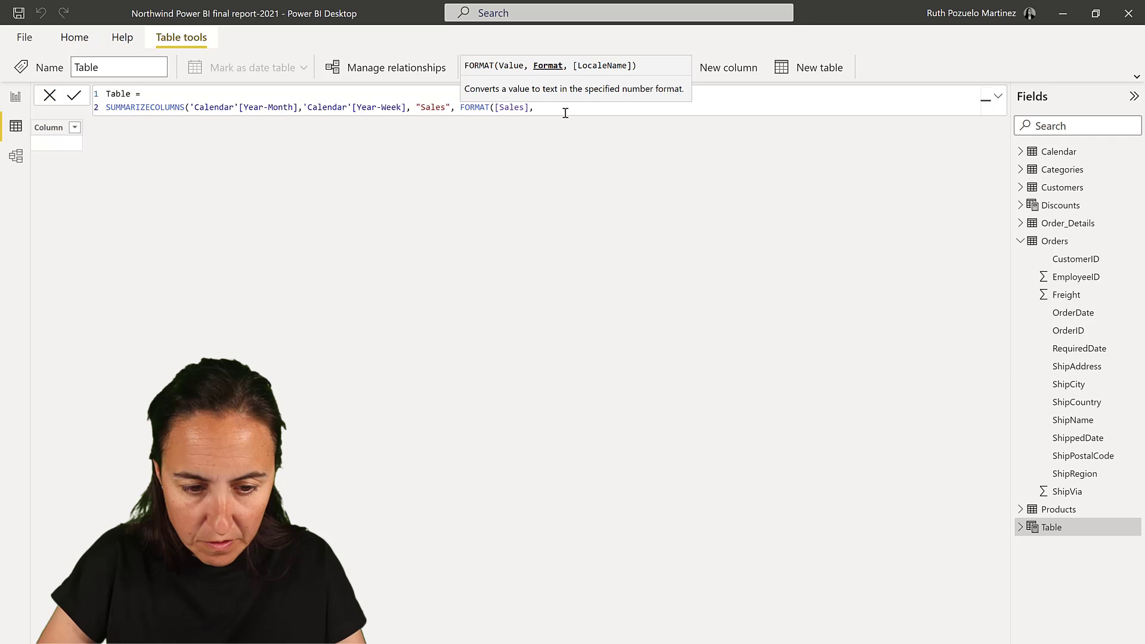
text("$#,##0;($#,##0)")
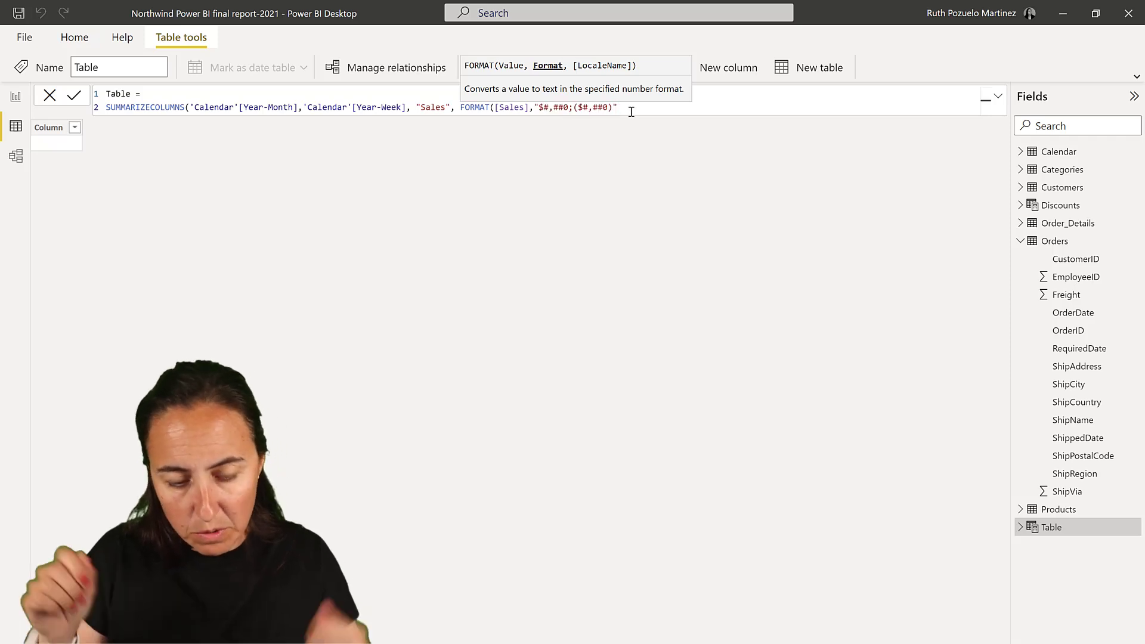
text(), )
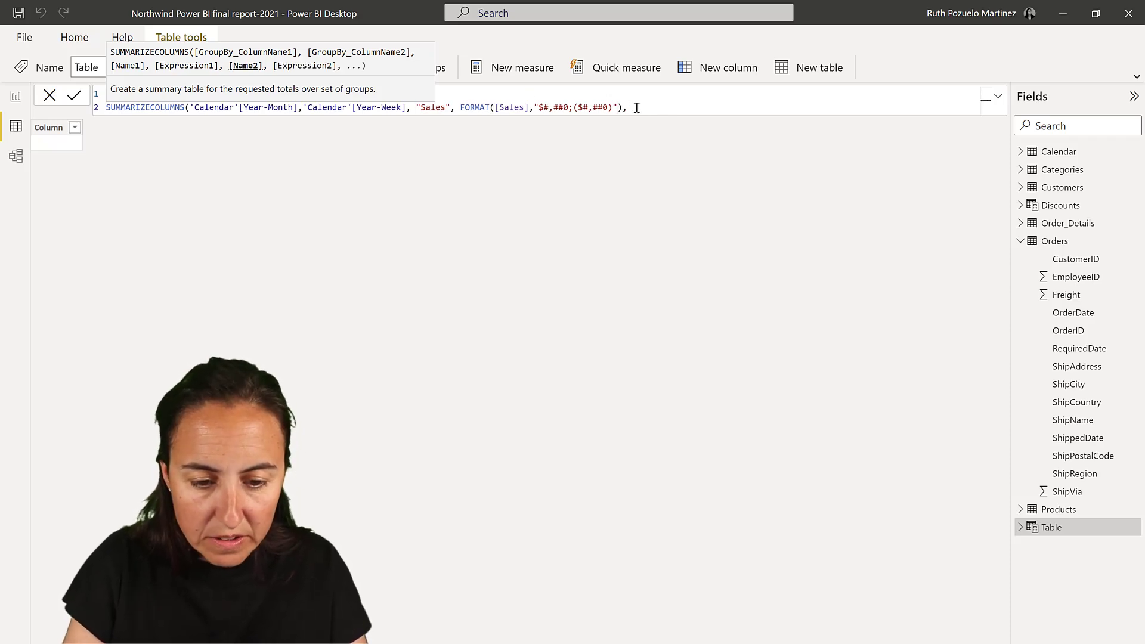
text())
Create the summarized sales table, then begin wrapping its formula in a FILTER( call.
key(Return)
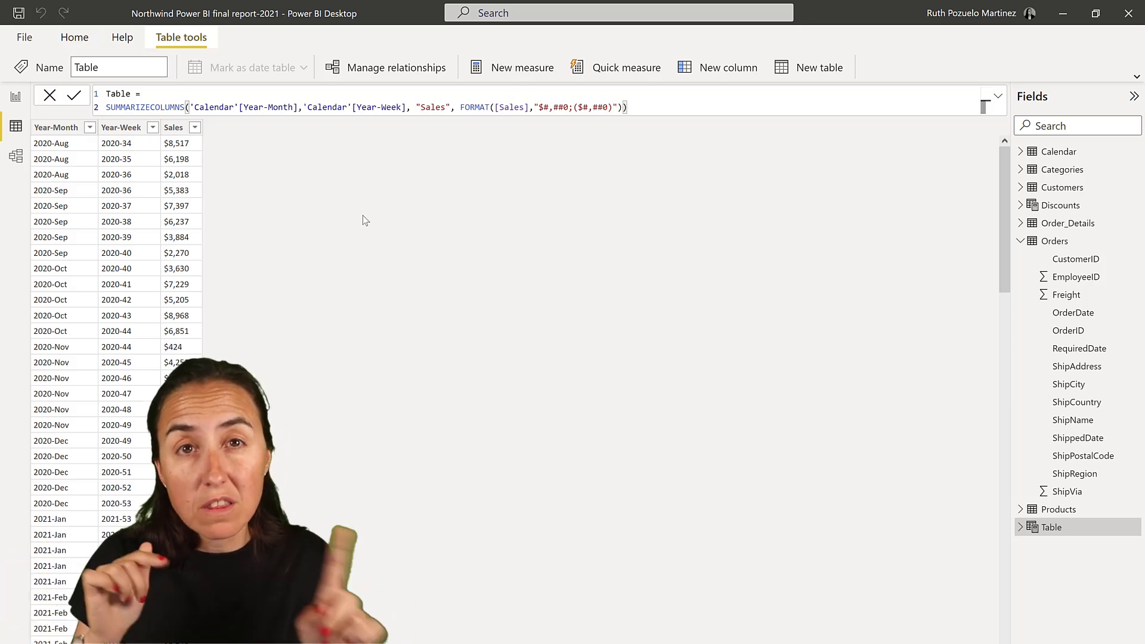
click(172, 88)
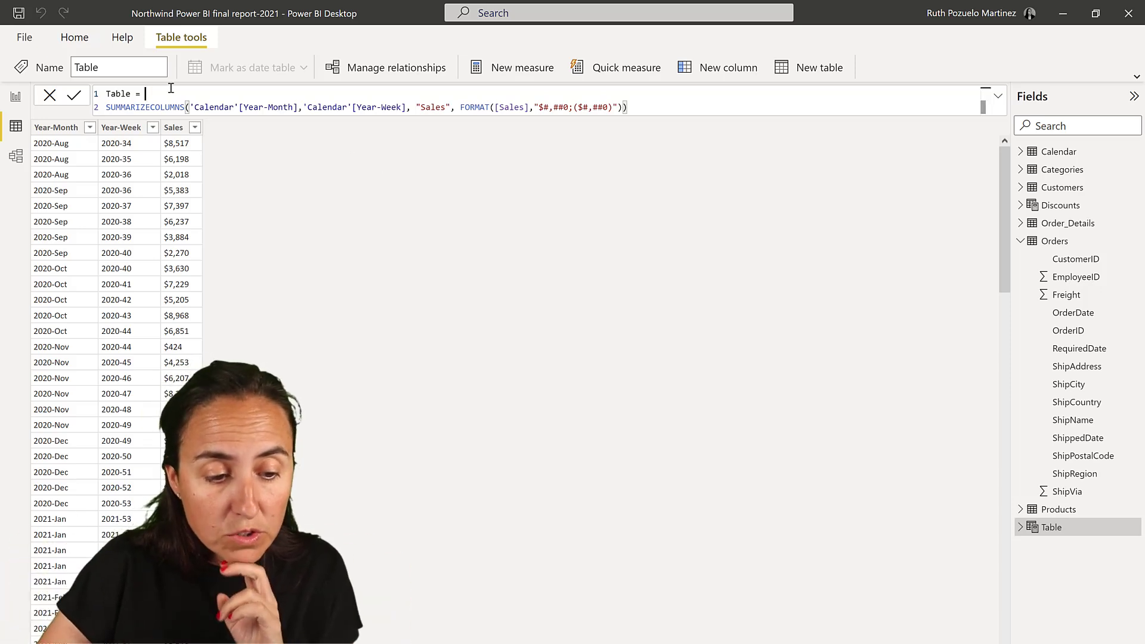
key(Return)
text(FILTER()
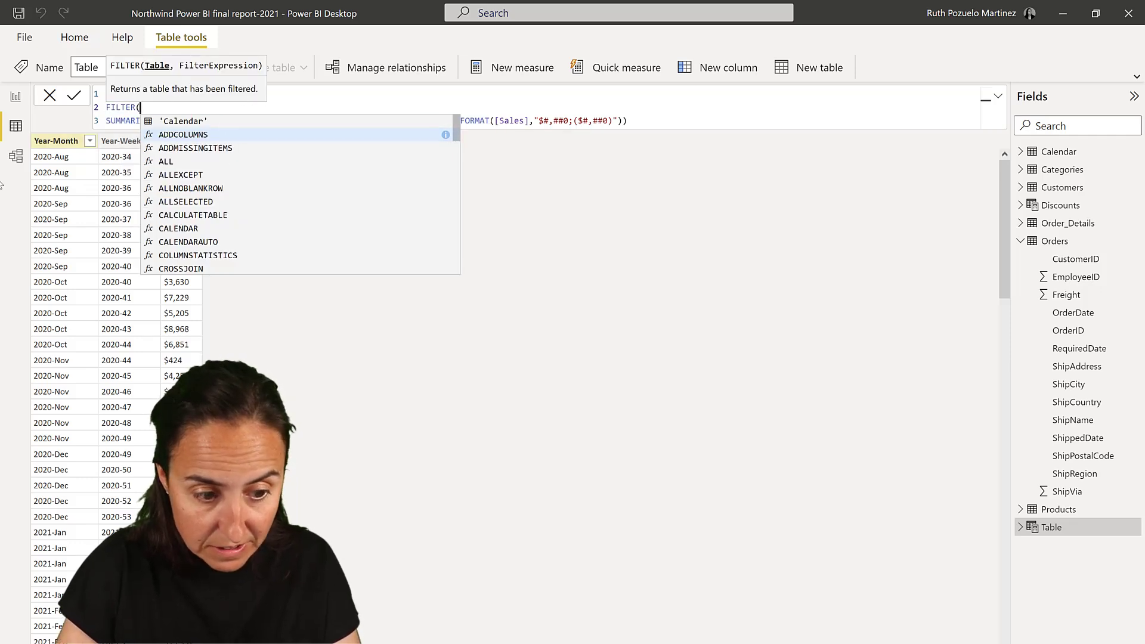
key(Escape)
Add the filter condition 'Calendar'[Year-Week]="2022-May" and commit the table formula.
click(647, 121)
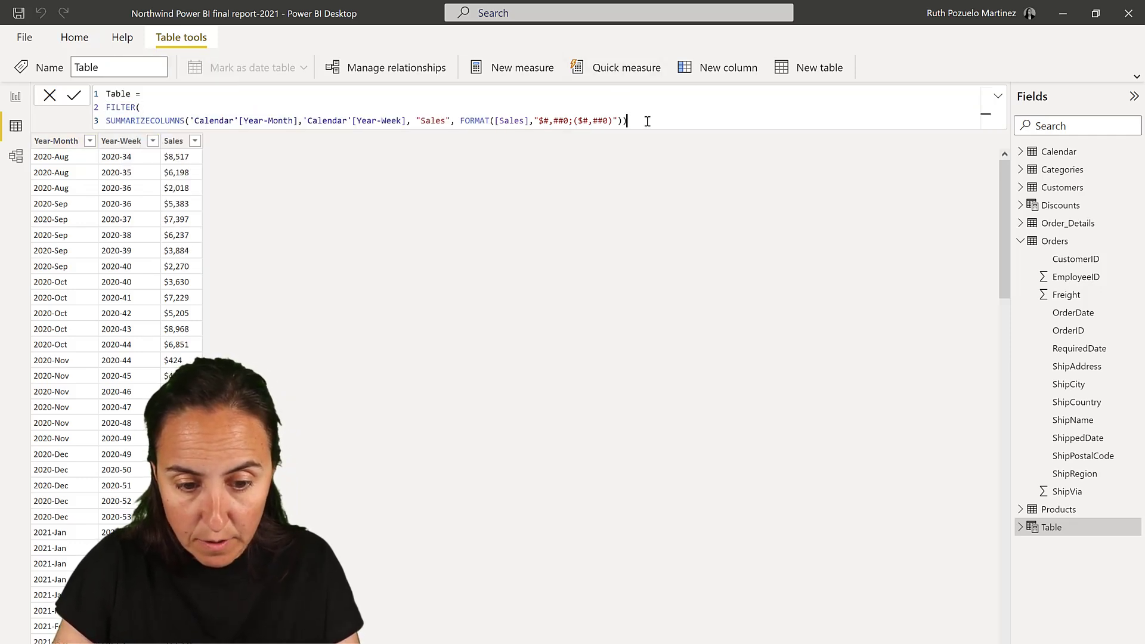
text(, ca)
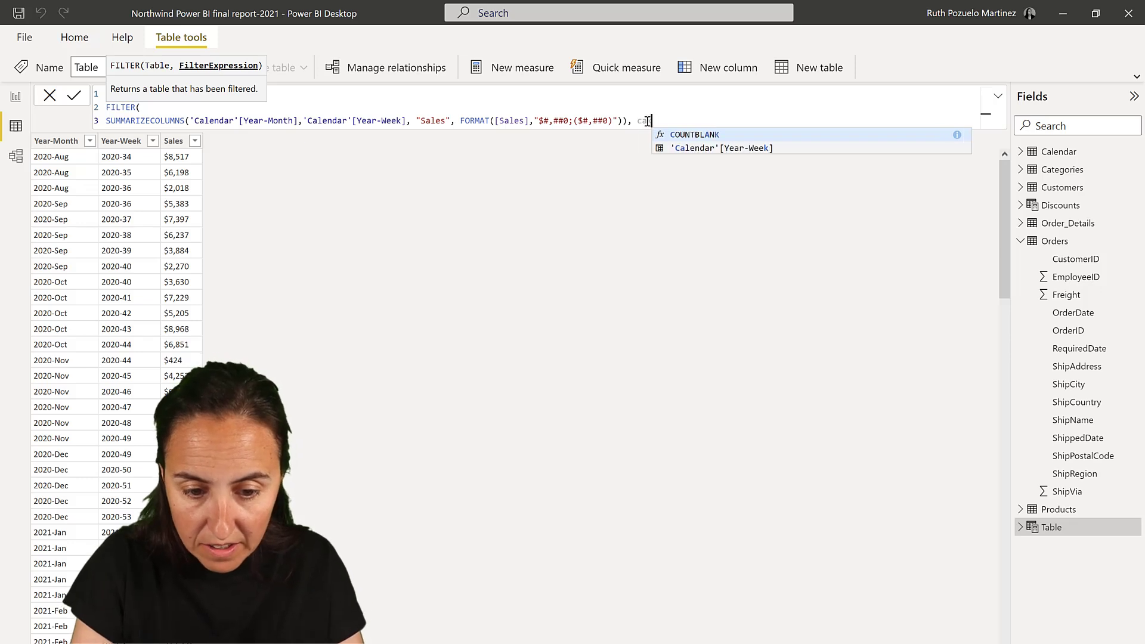
key(Down)
key(Tab)
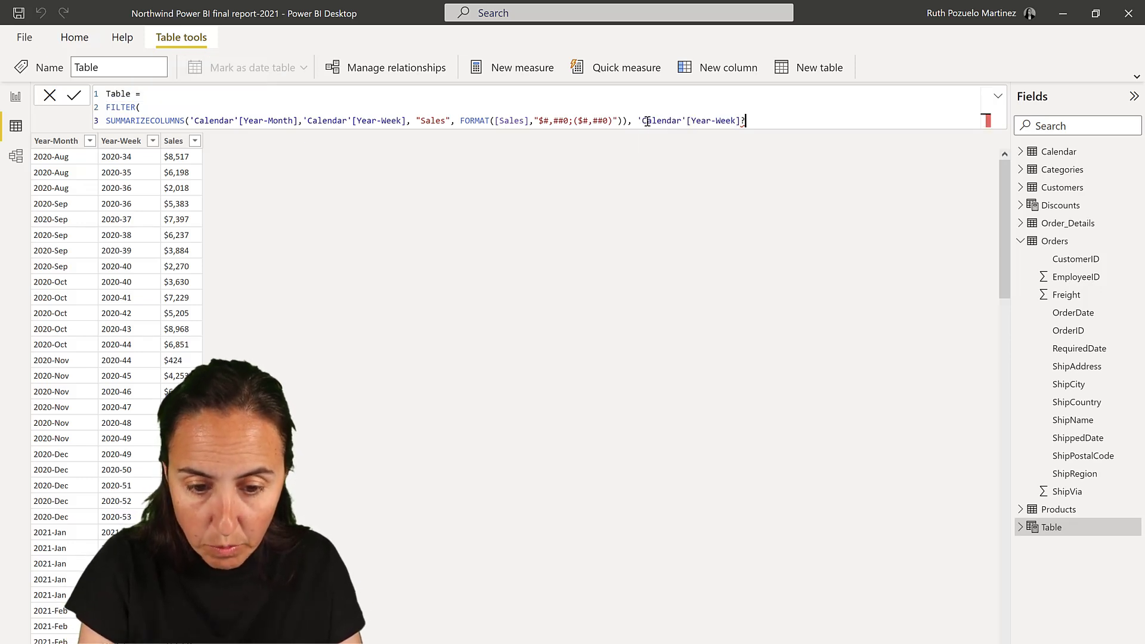
text(="2)
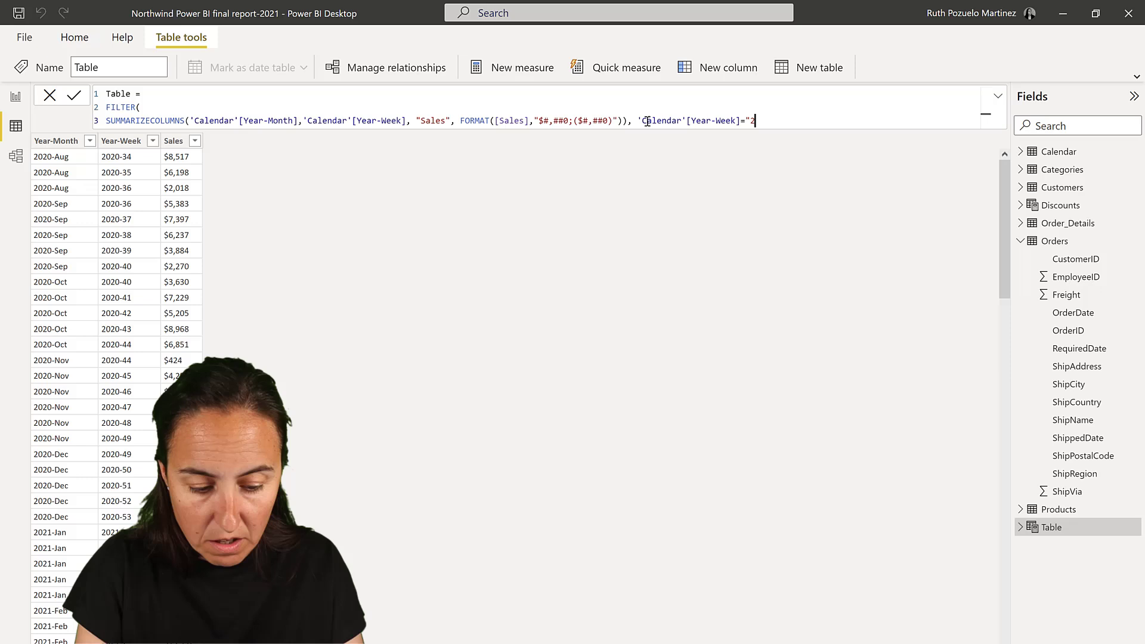
text(020)
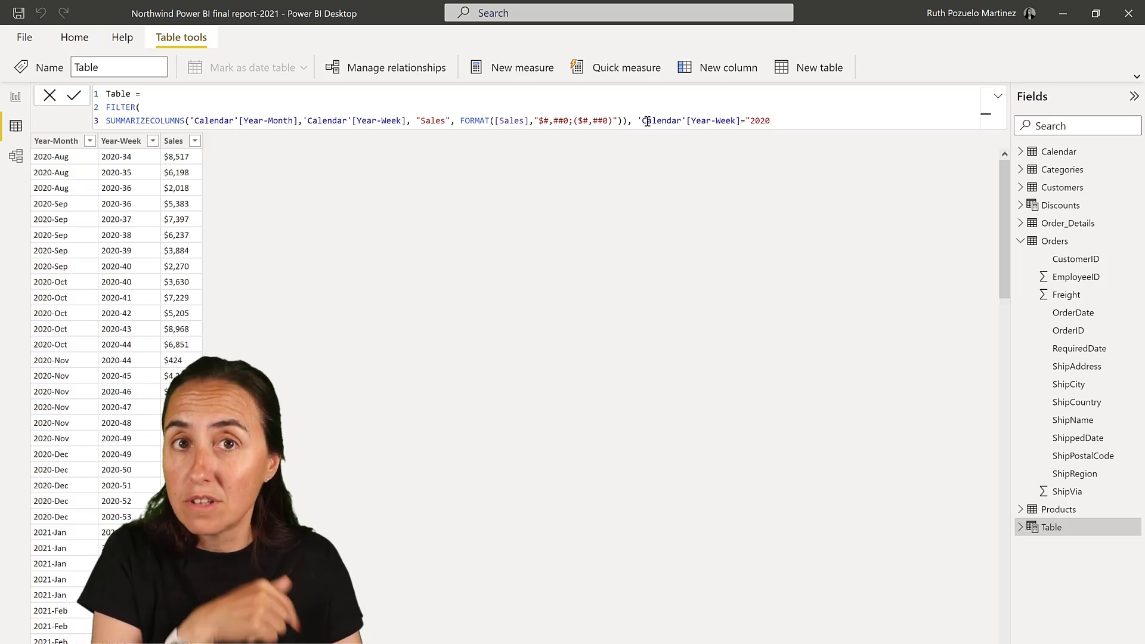
key(BackSpace)
text(2-)
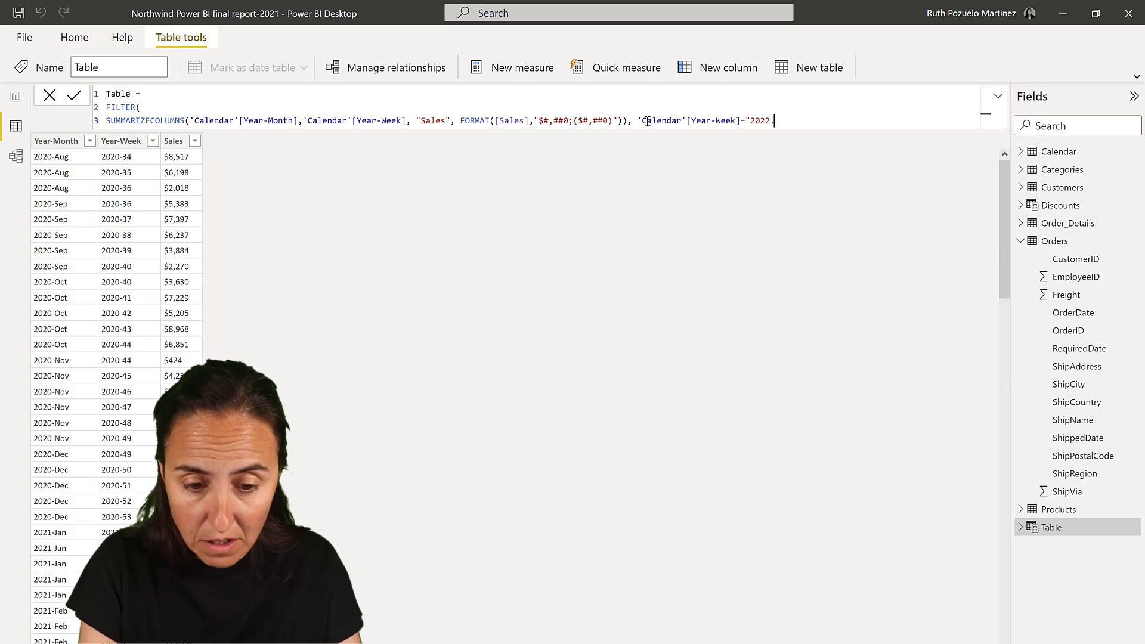
text(Ma)
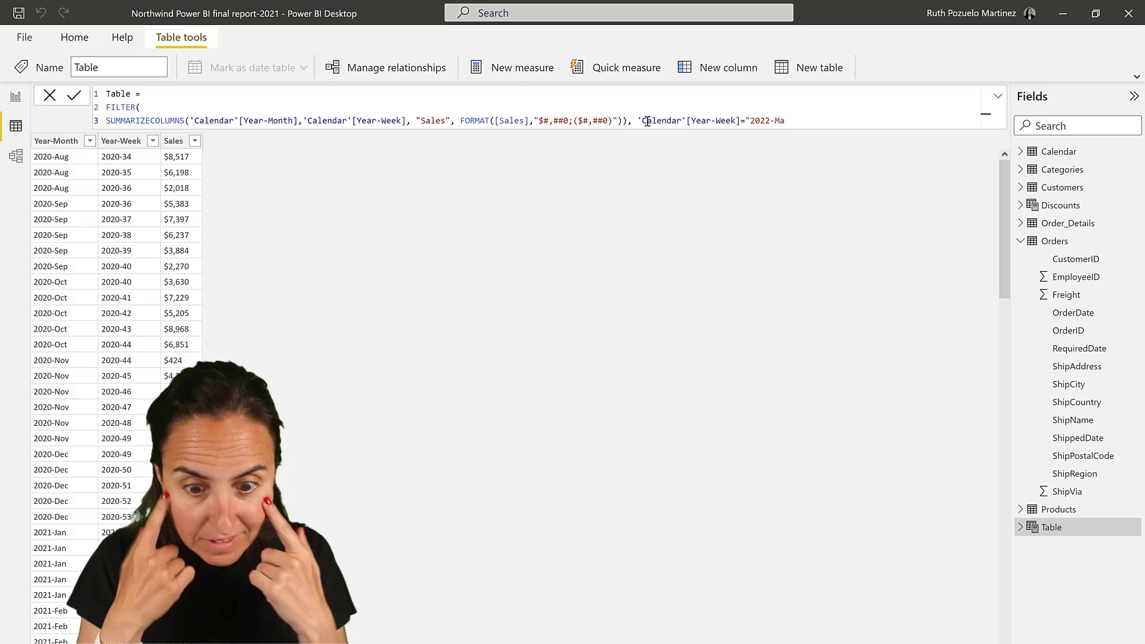
text(y"))
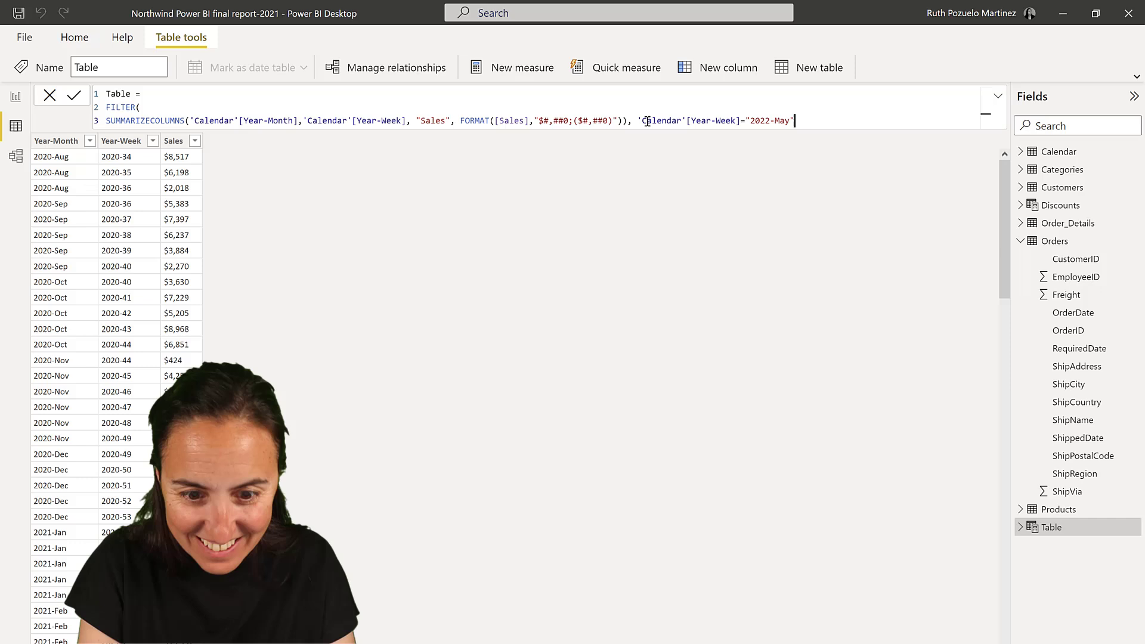
key(Return)
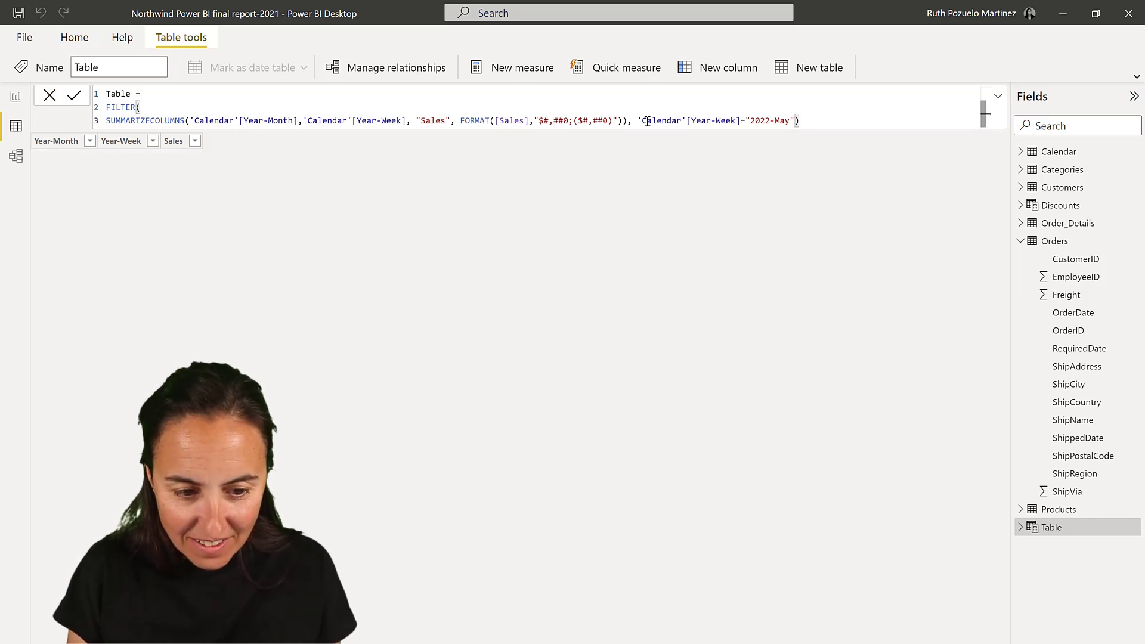
Change the filter column to 'Calendar'[Year-Month] to list six 2022-May weekly rows.
double_click(725, 121)
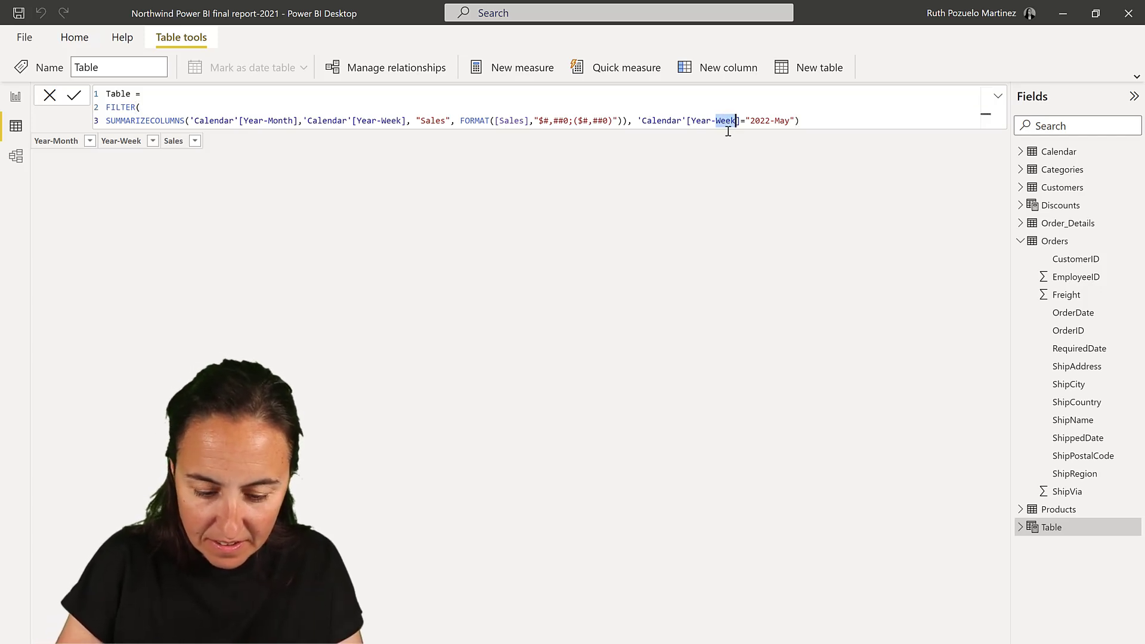
text(Mon)
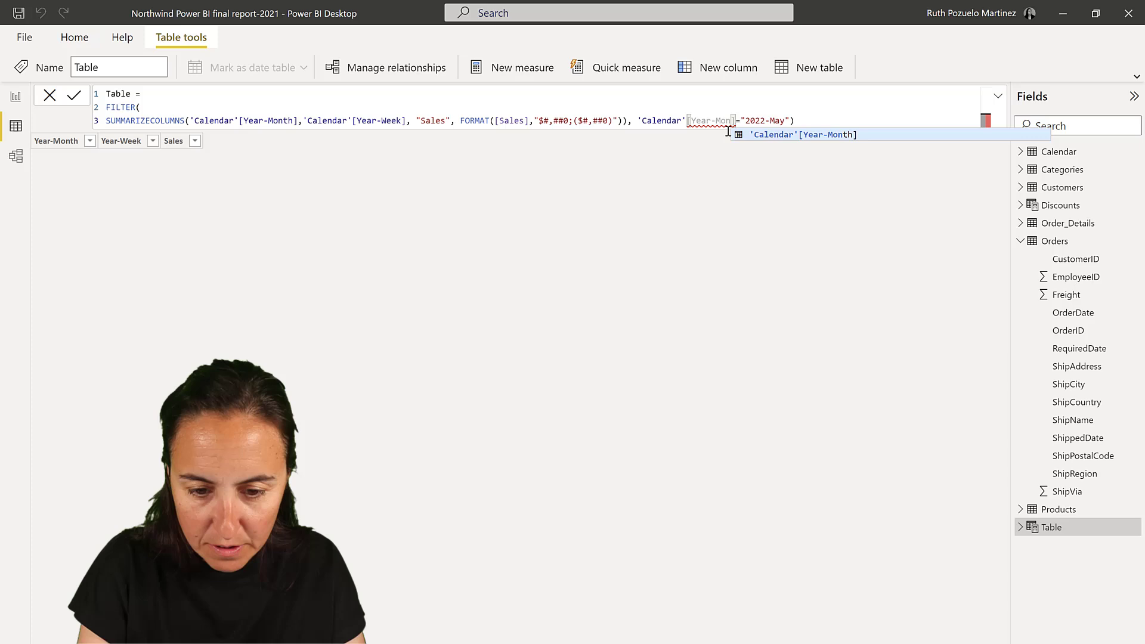
key(Tab)
key(Return)
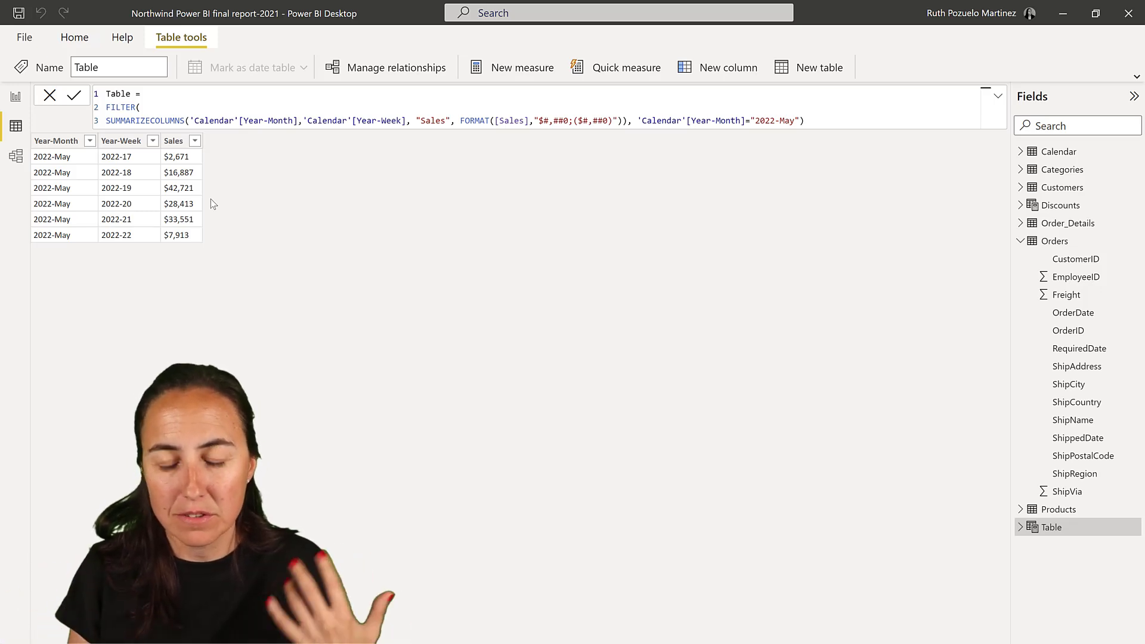
Enter the copied FILTER/SUMMARIZECOLUMNS query between DEFINE and EVALUATE lines in Query text.
drag(844, 118, 105, 108)
key(ctrl+c)
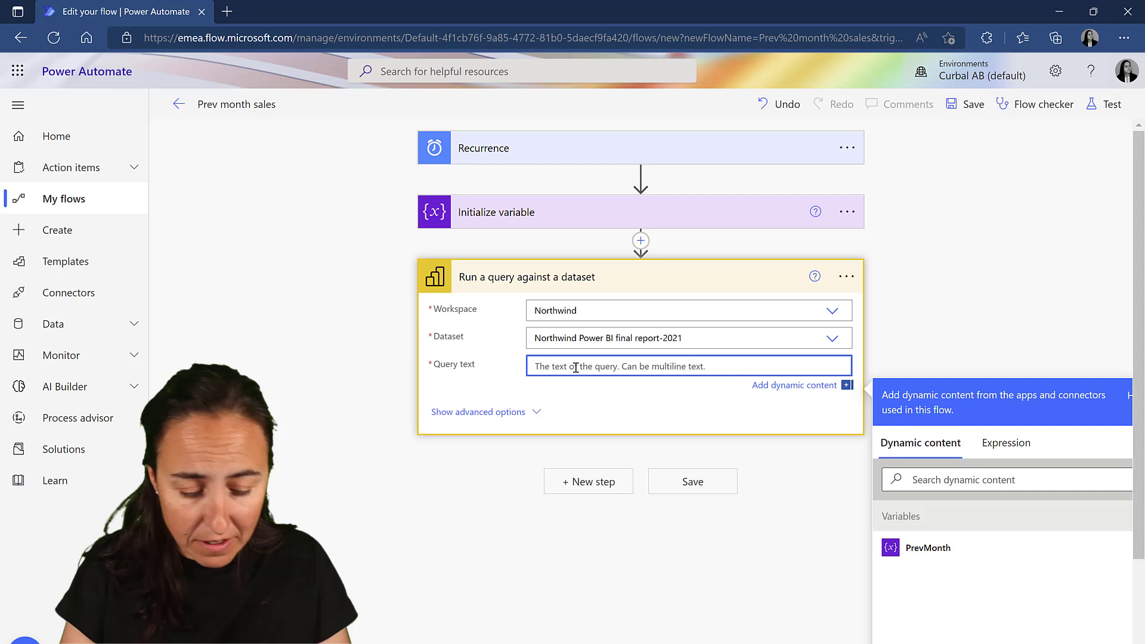
text(DEFINE)
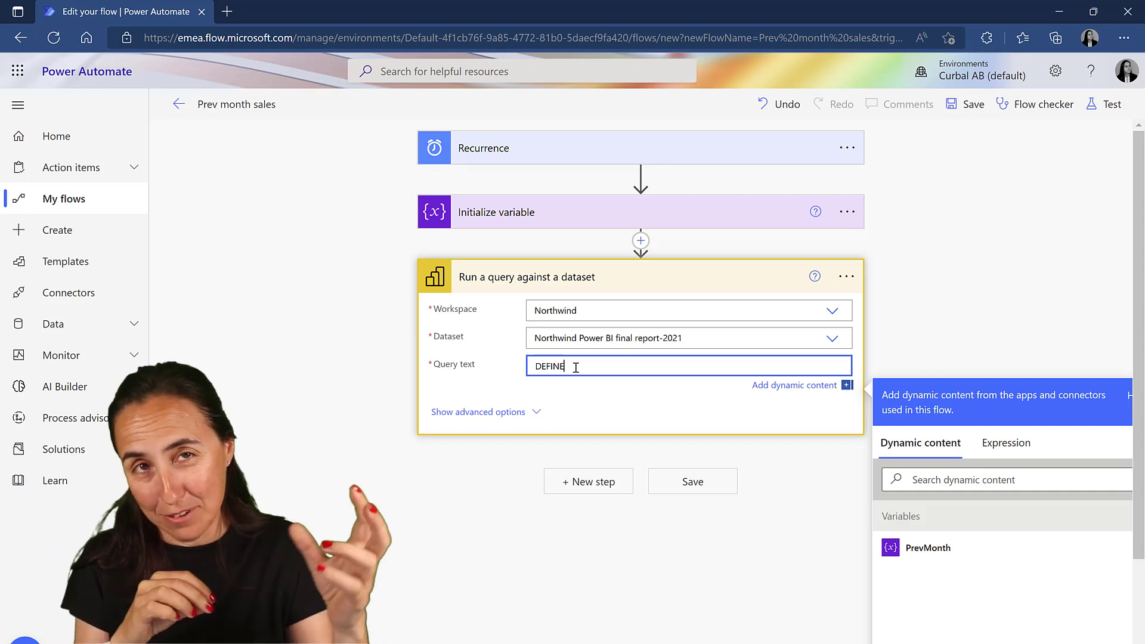
key(Return)
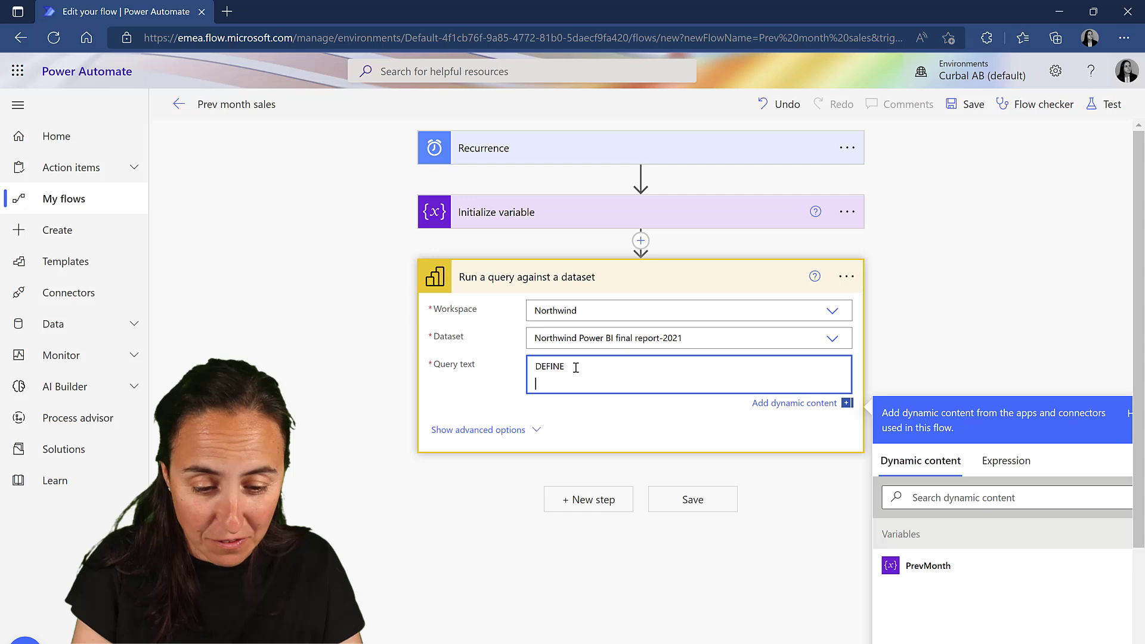
key(ctrl+v)
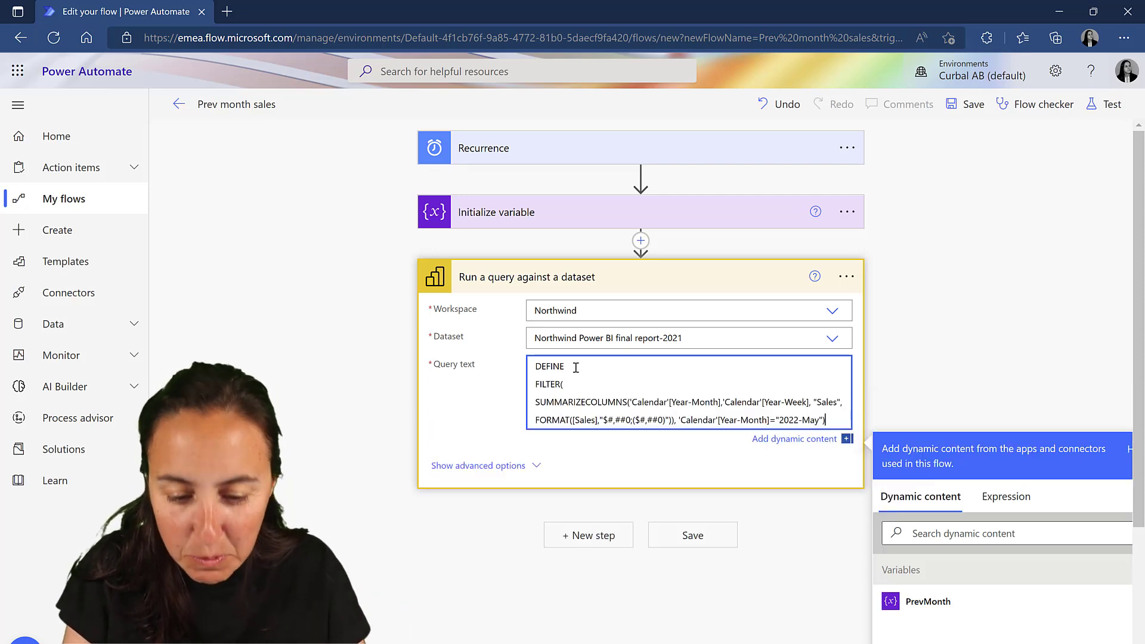
key(Return)
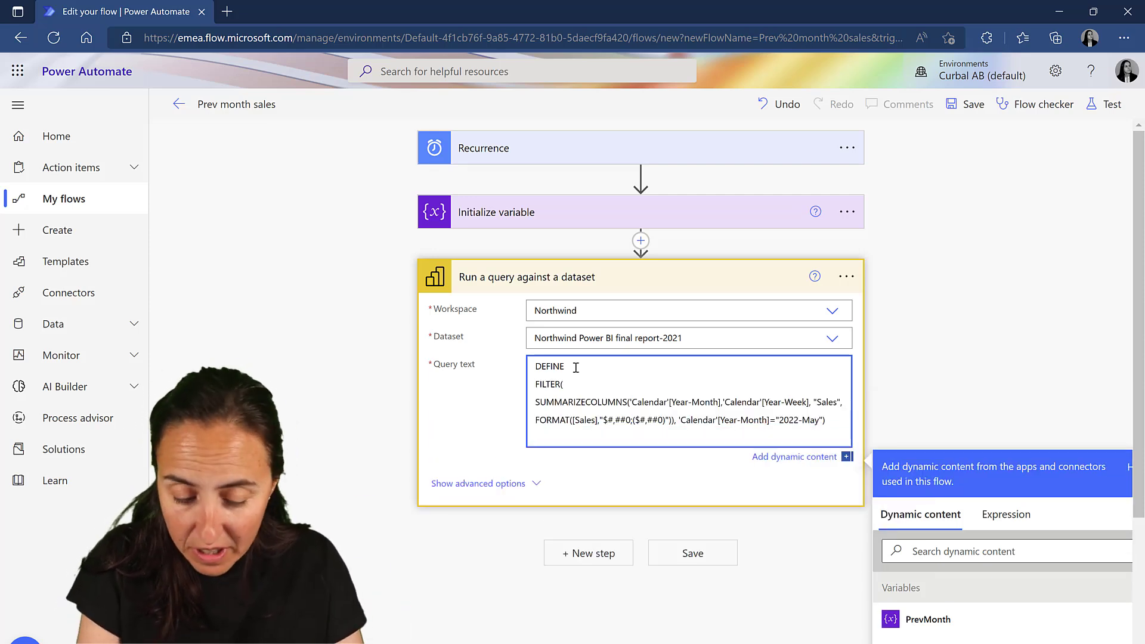
text(EV)
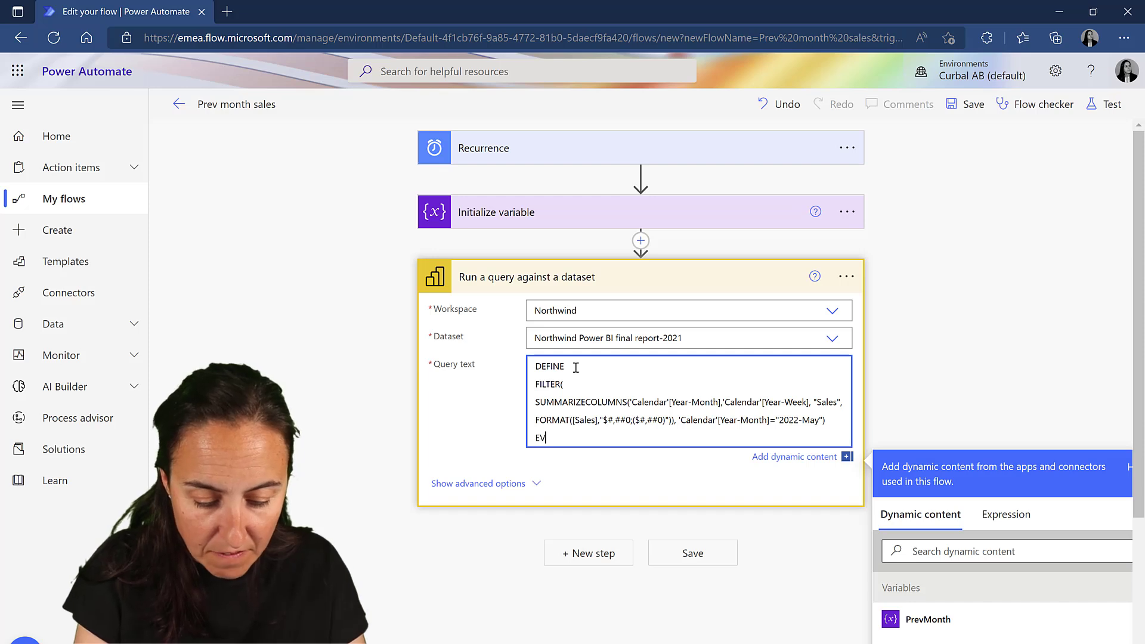
text(ALU)
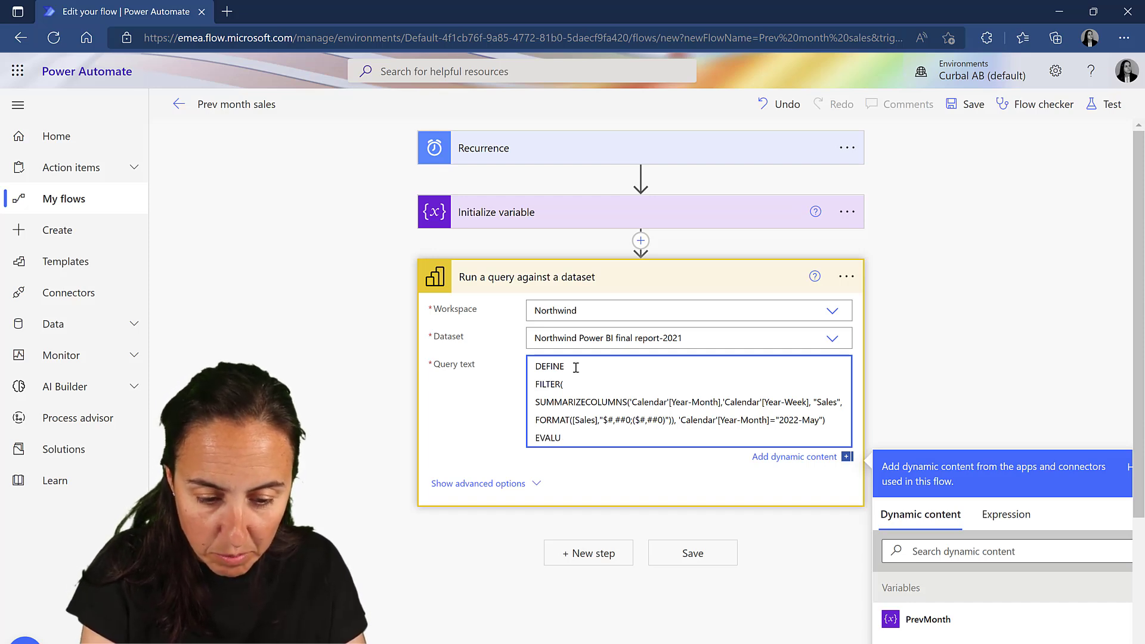
text(ATE)
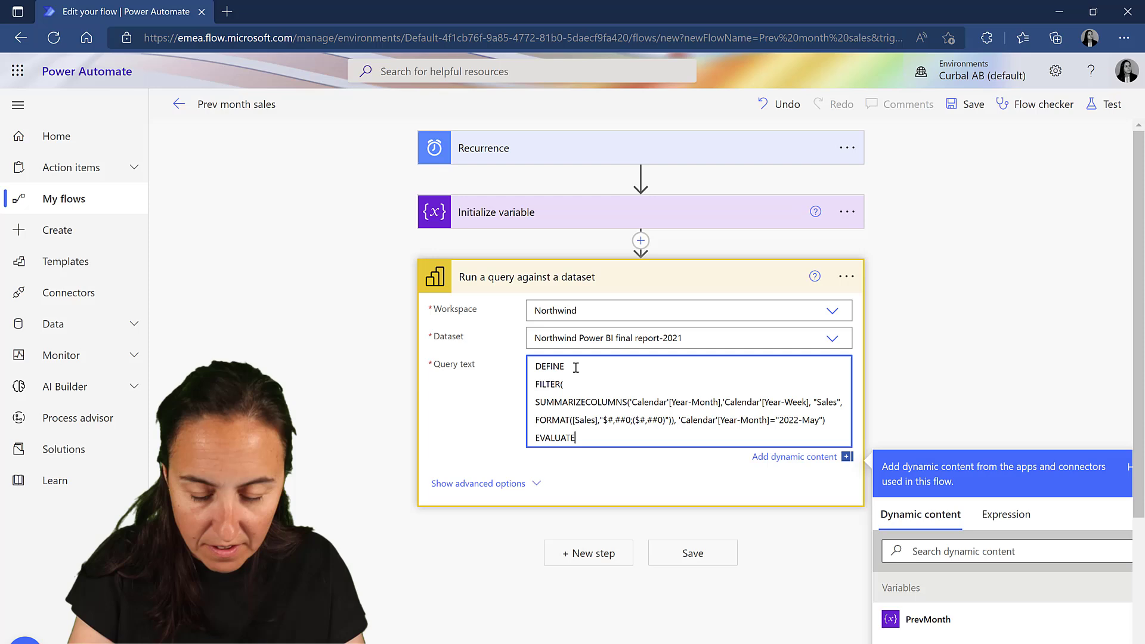
key(Return)
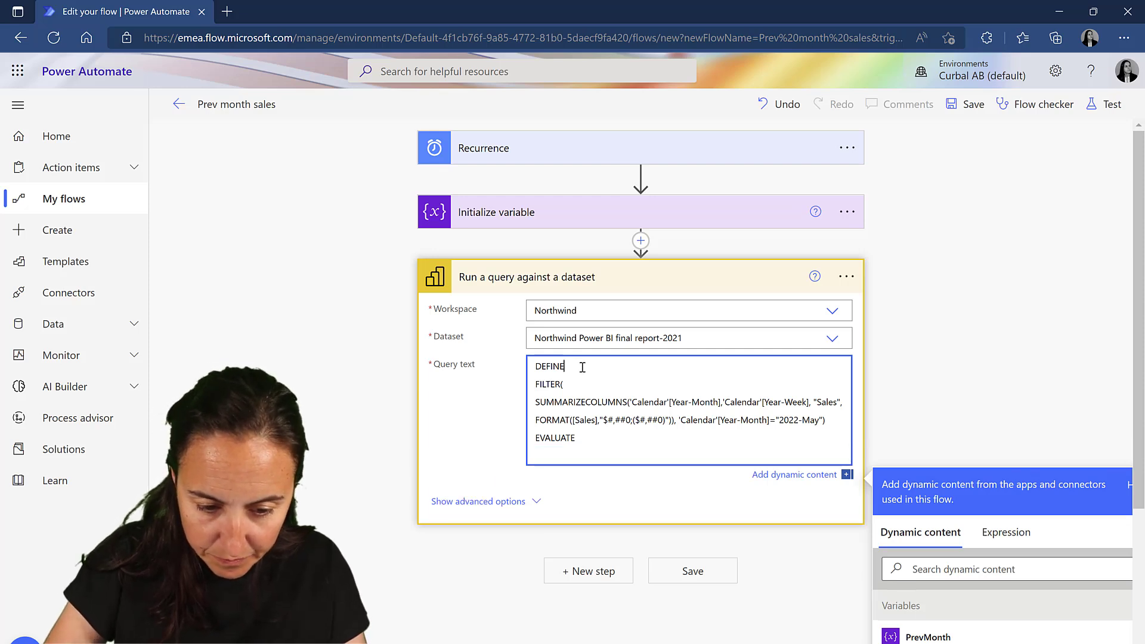
Declare the query as VAR _MonthlySales after DEFINE and evaluate _MonthlySales.
click(583, 367)
key(Return)
text(VAE)
key(BackSpace)
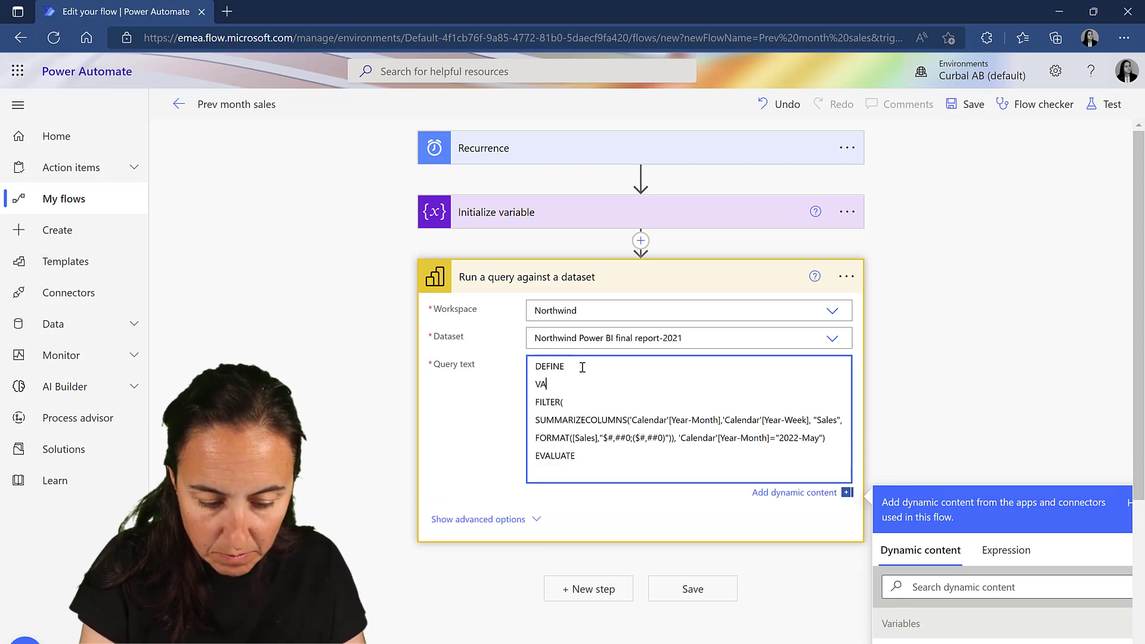
text(R )
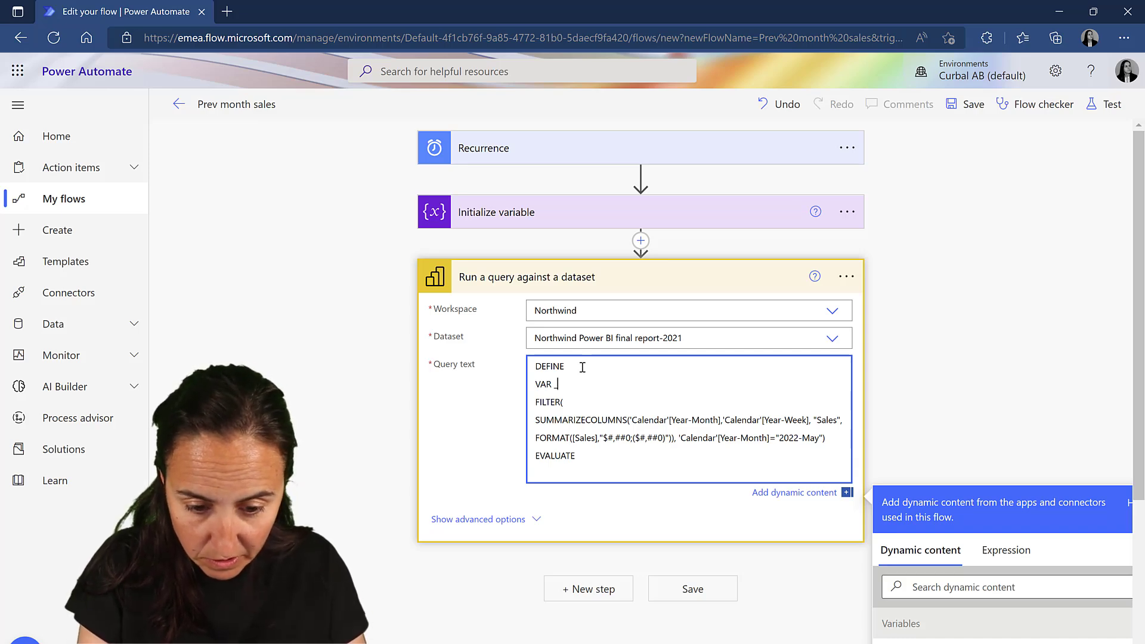
text(_Mo)
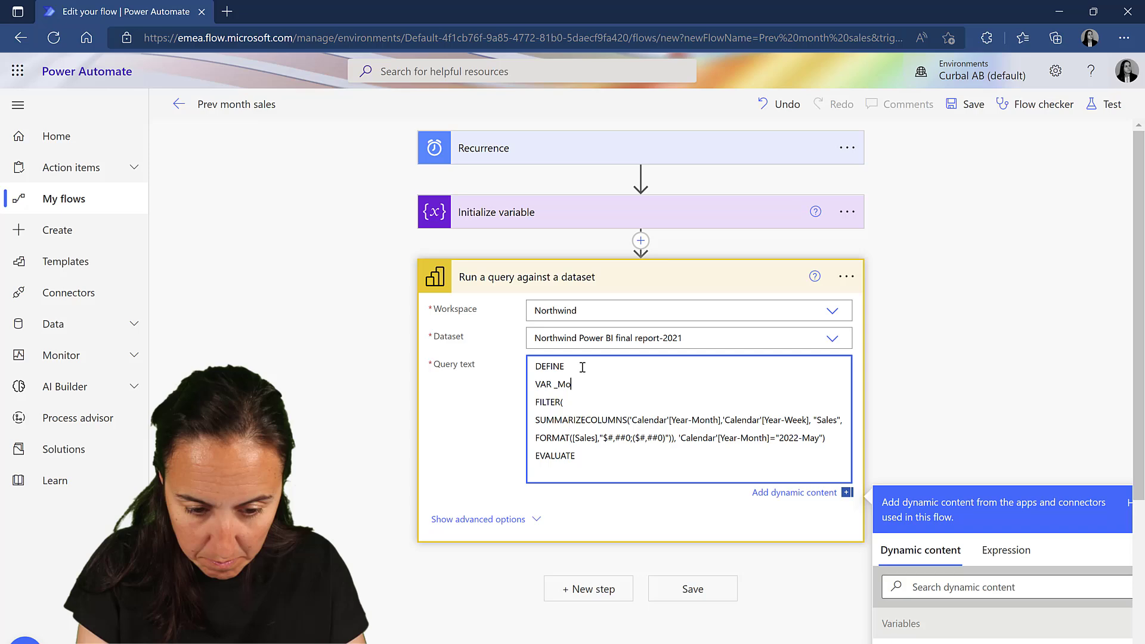
text(nthlySales =)
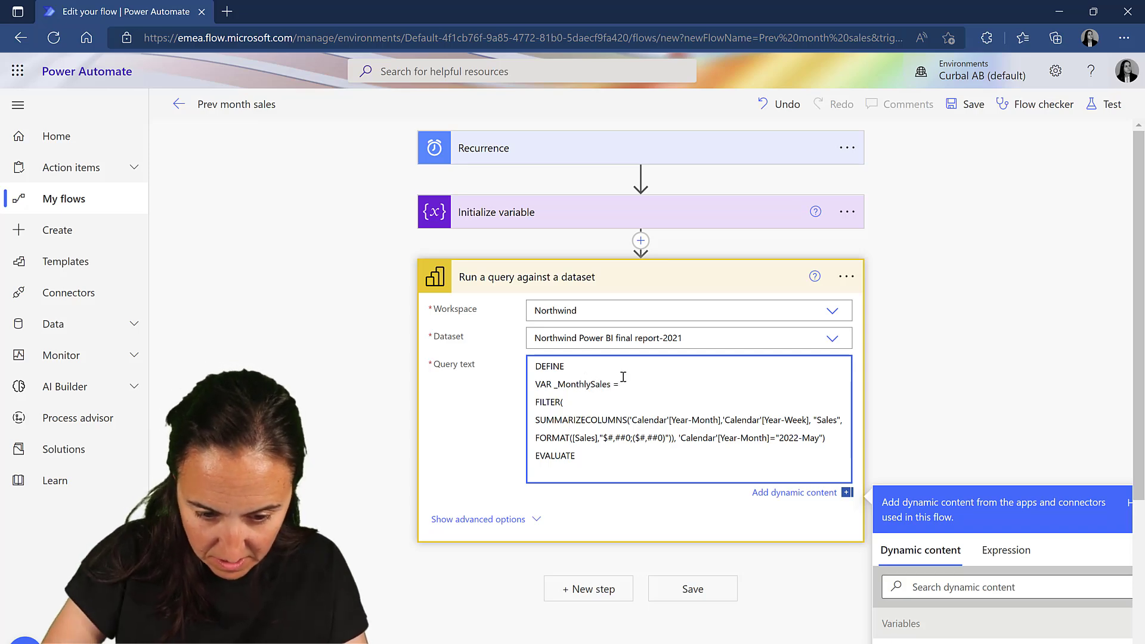
drag(610, 384, 529, 379)
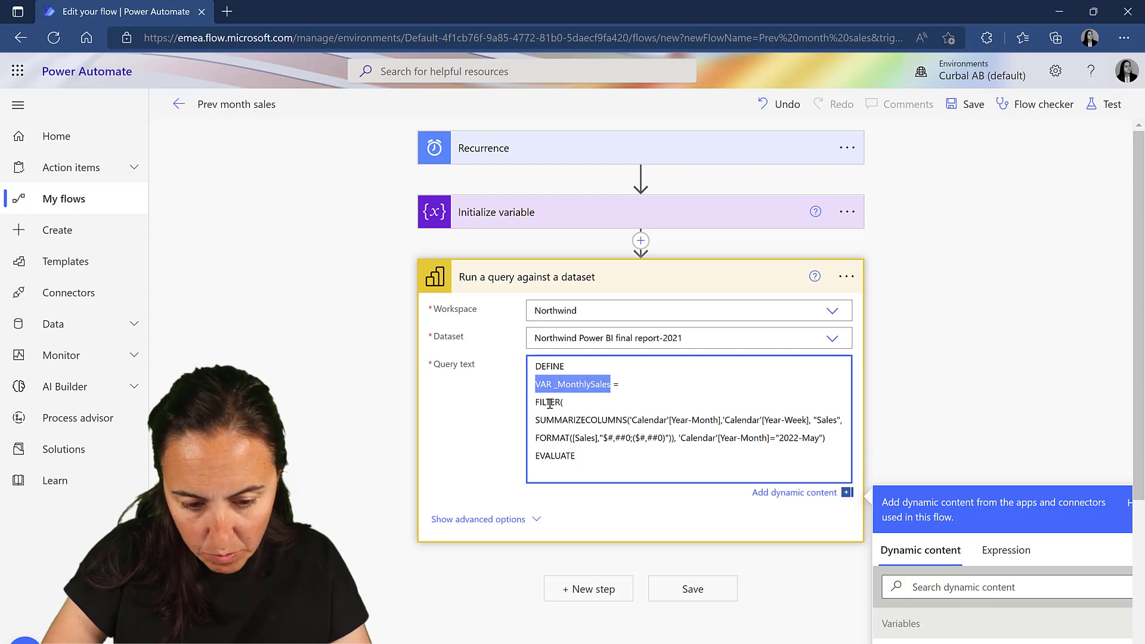
click(554, 473)
text(_MonthlySales)
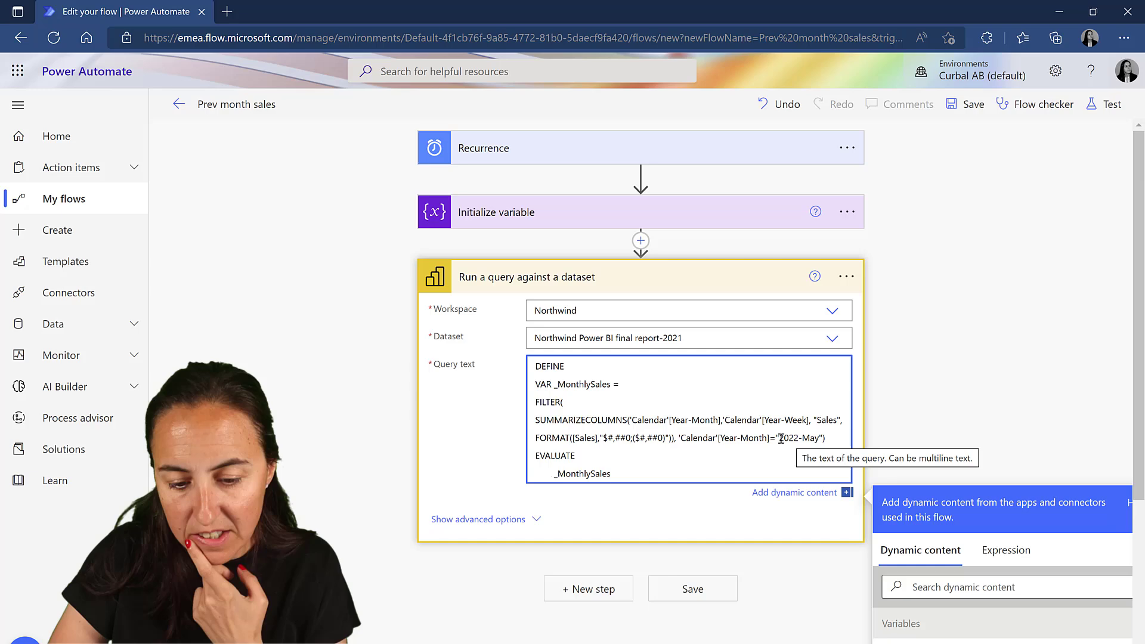
Replace the hard-coded "2022-May" filter value with the PrevMonth dynamic content variable.
drag(779, 439, 812, 442)
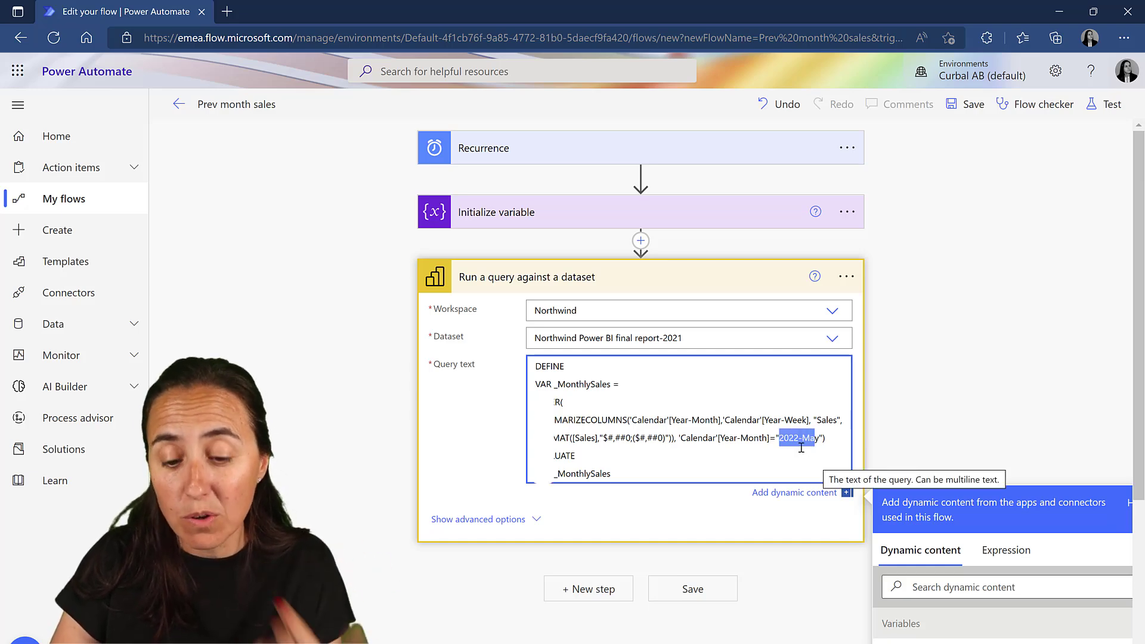
scroll(865, 513, down, 1)
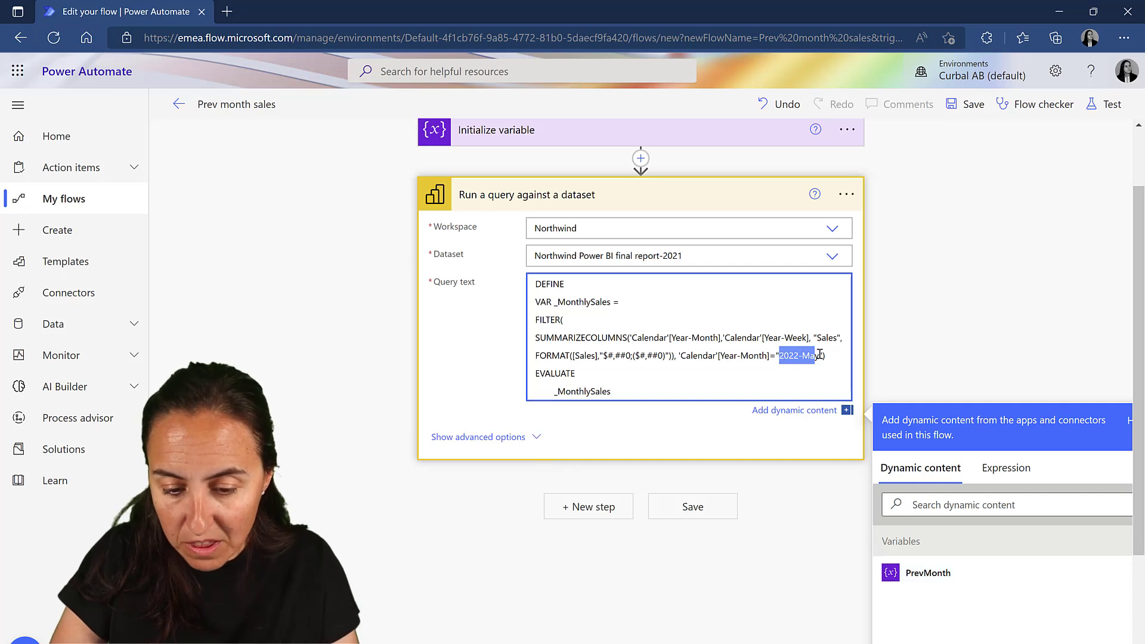
click(823, 354)
key(BackSpace)
key(BackSpace)
key(BackSpace)
key(BackSpace)
key(BackSpace)
key(BackSpace)
key(BackSpace)
key(BackSpace)
key(BackSpace)
key(BackSpace)
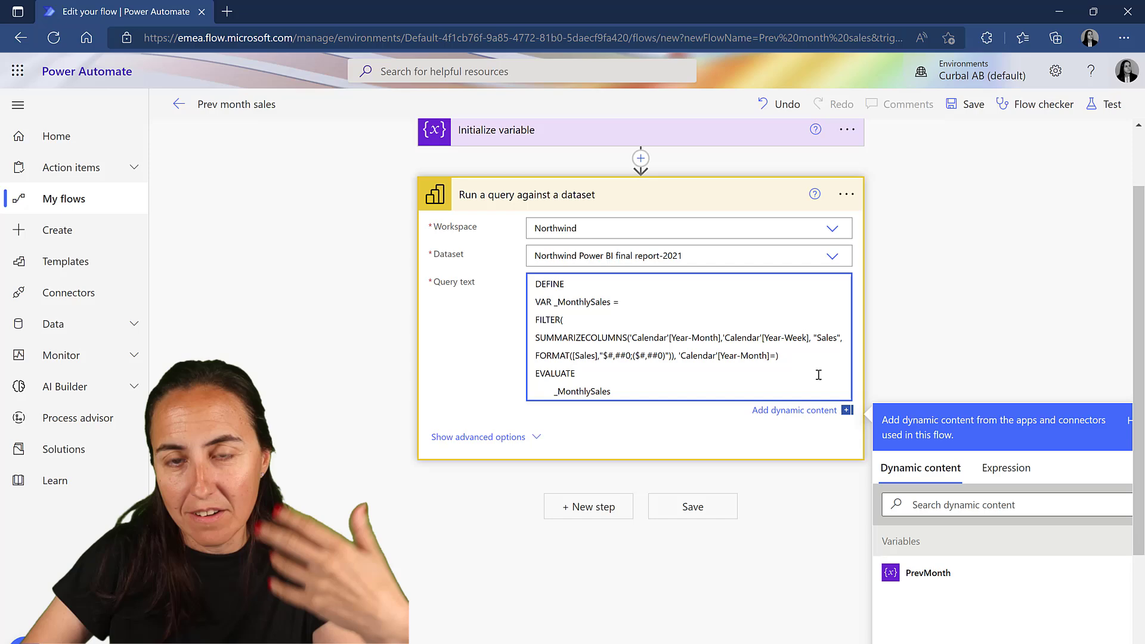
click(928, 574)
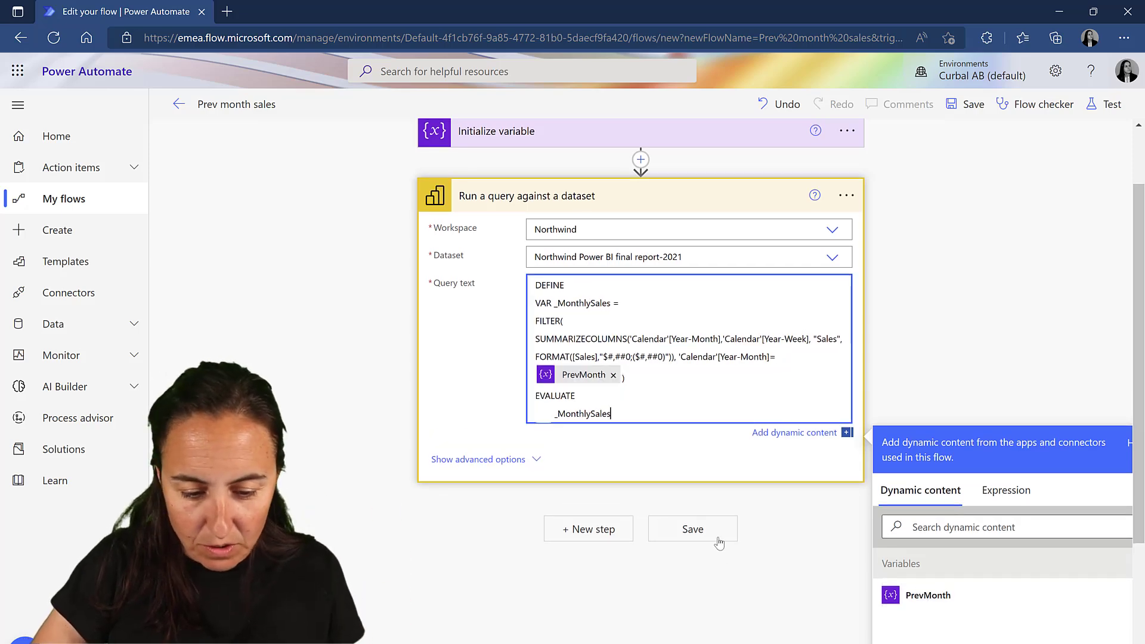
Save the Prev month sales flow and run a manual test.
click(716, 536)
click(696, 478)
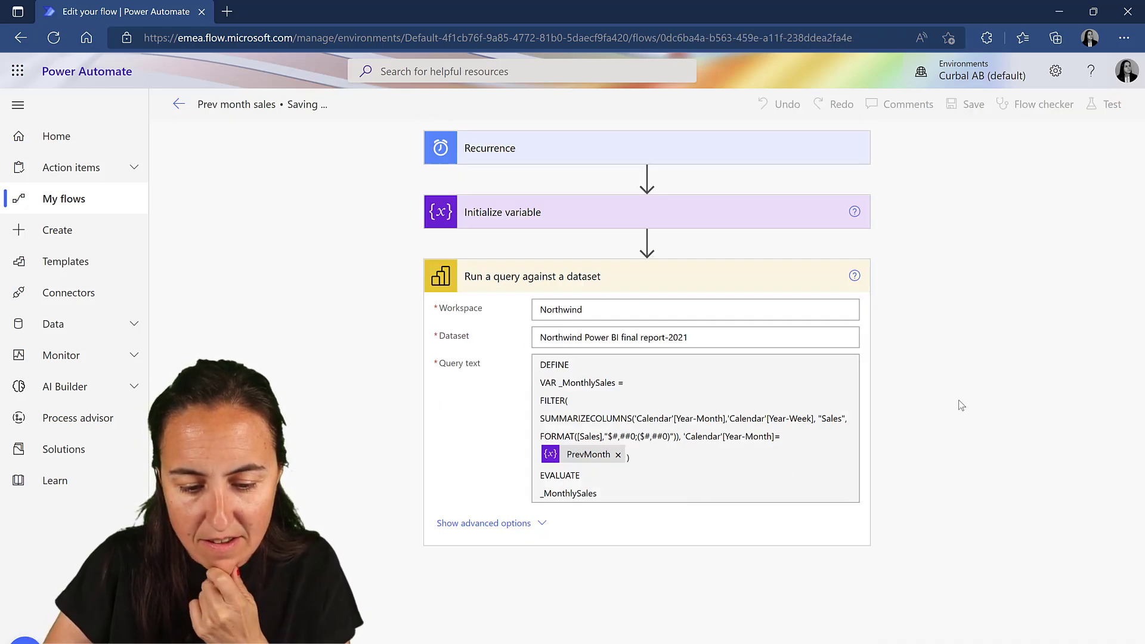
click(1112, 105)
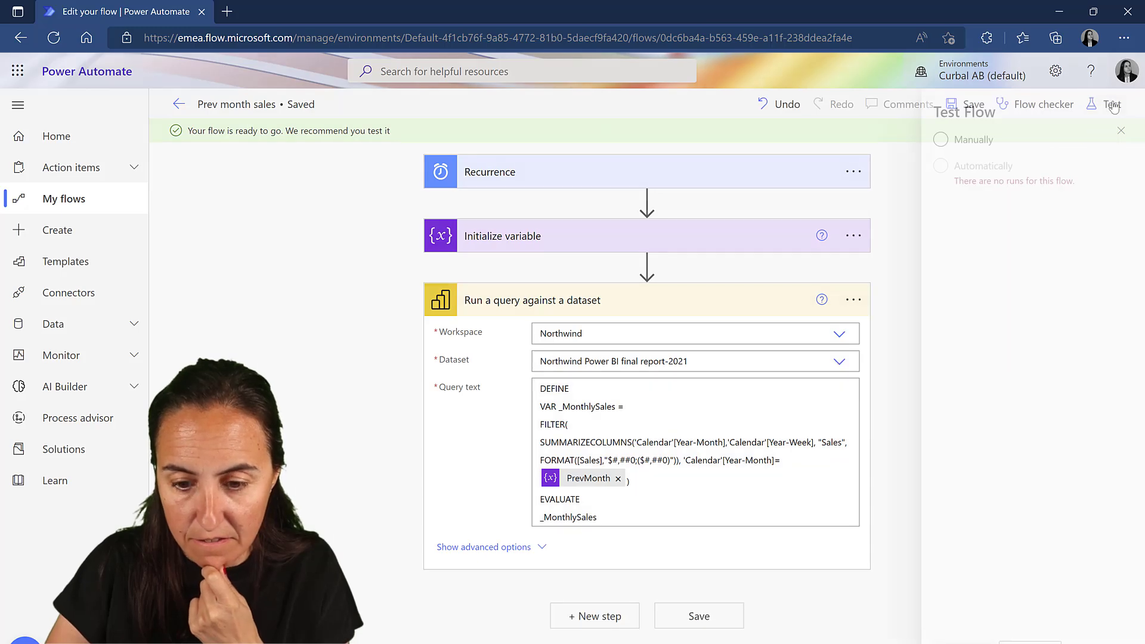
click(945, 143)
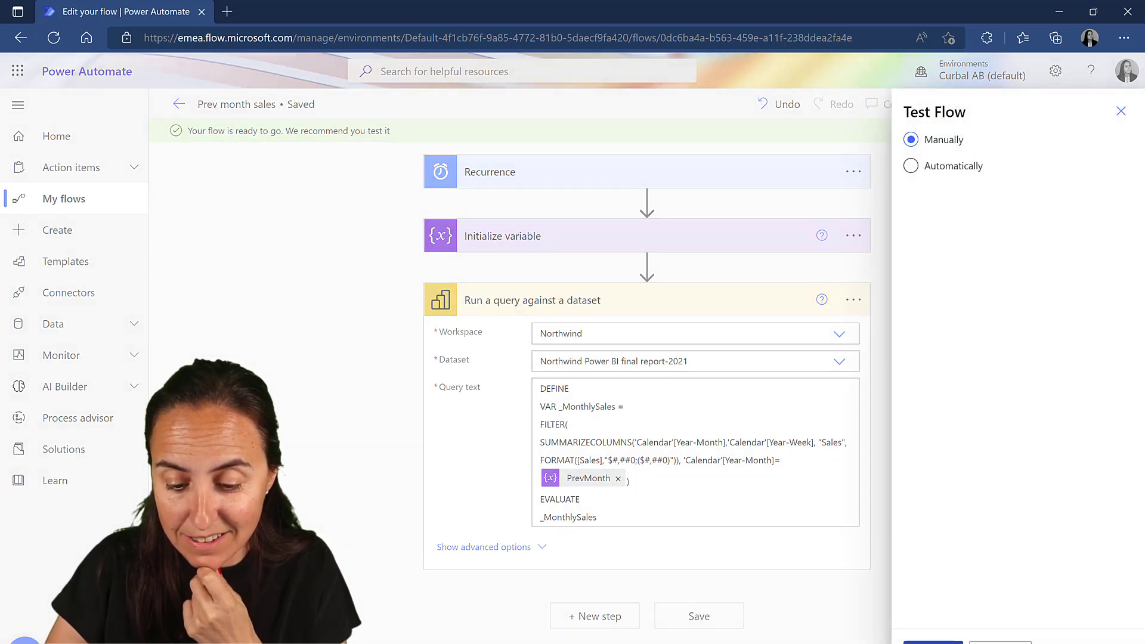
click(933, 642)
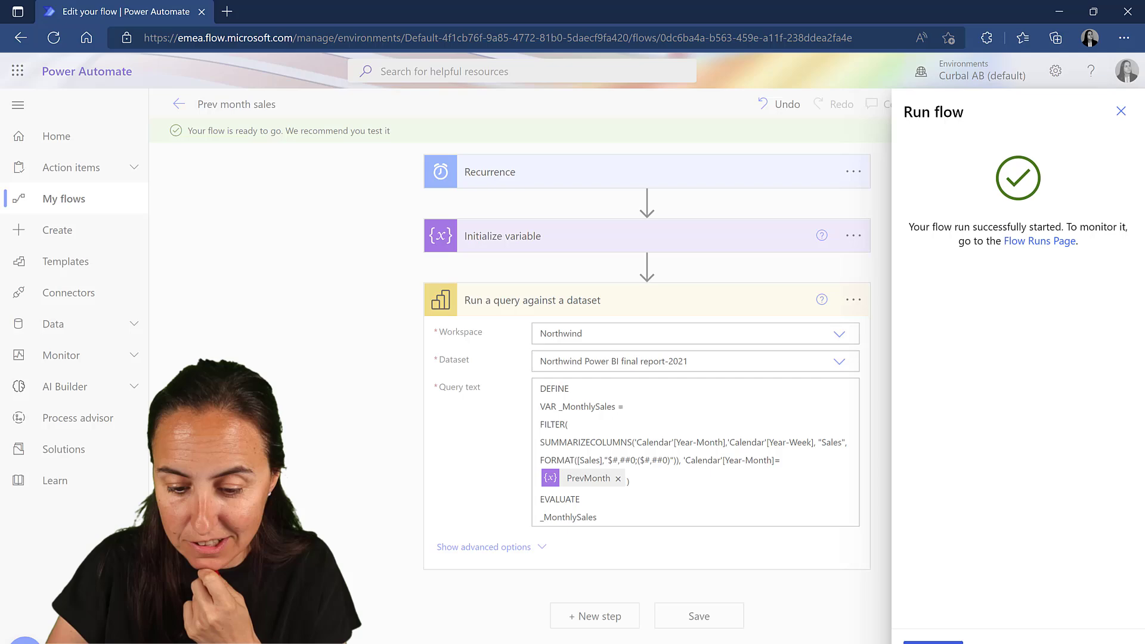
Check the query step's outputs showing 2022-May weekly sales, e.g. 2022-22 at $7,913.
click(931, 642)
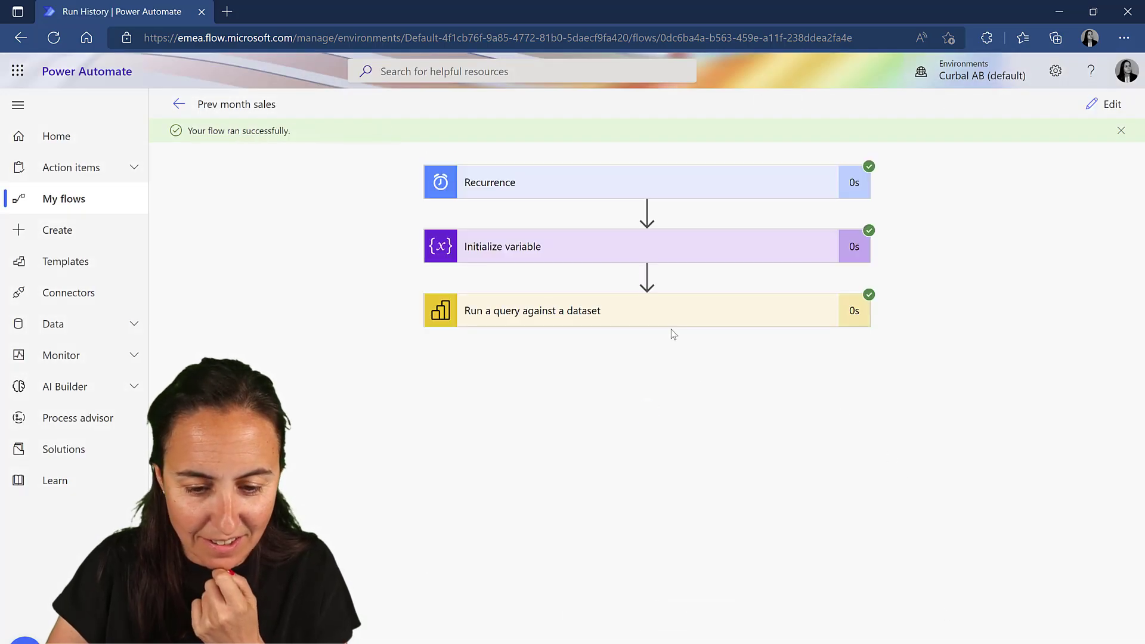
click(621, 314)
scroll(722, 393, down, 4)
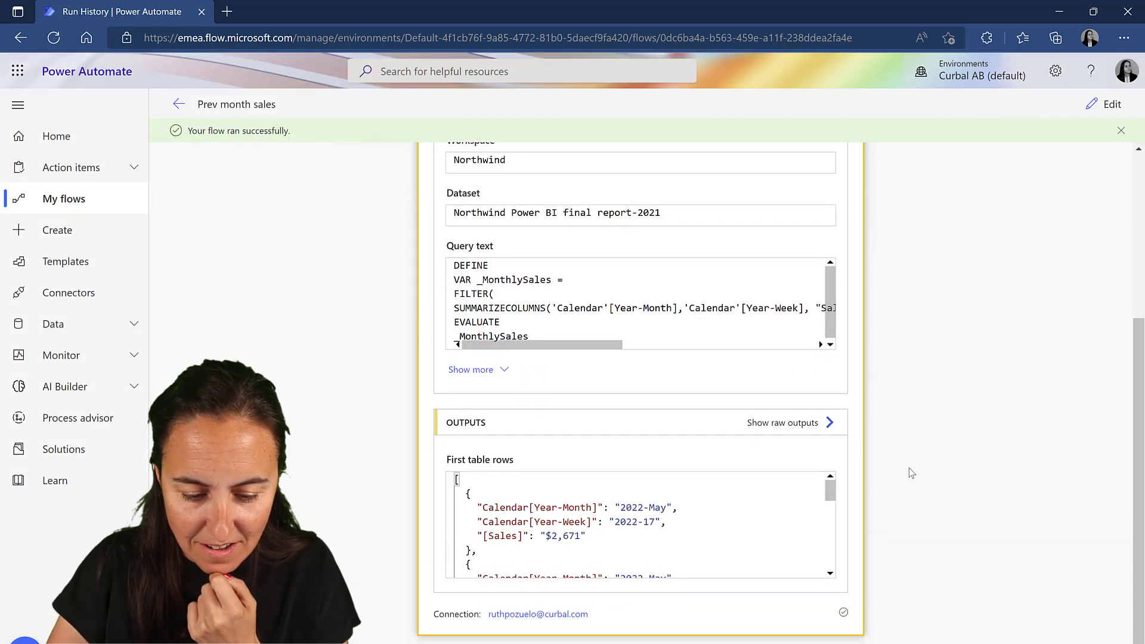
scroll(693, 528, down, 5)
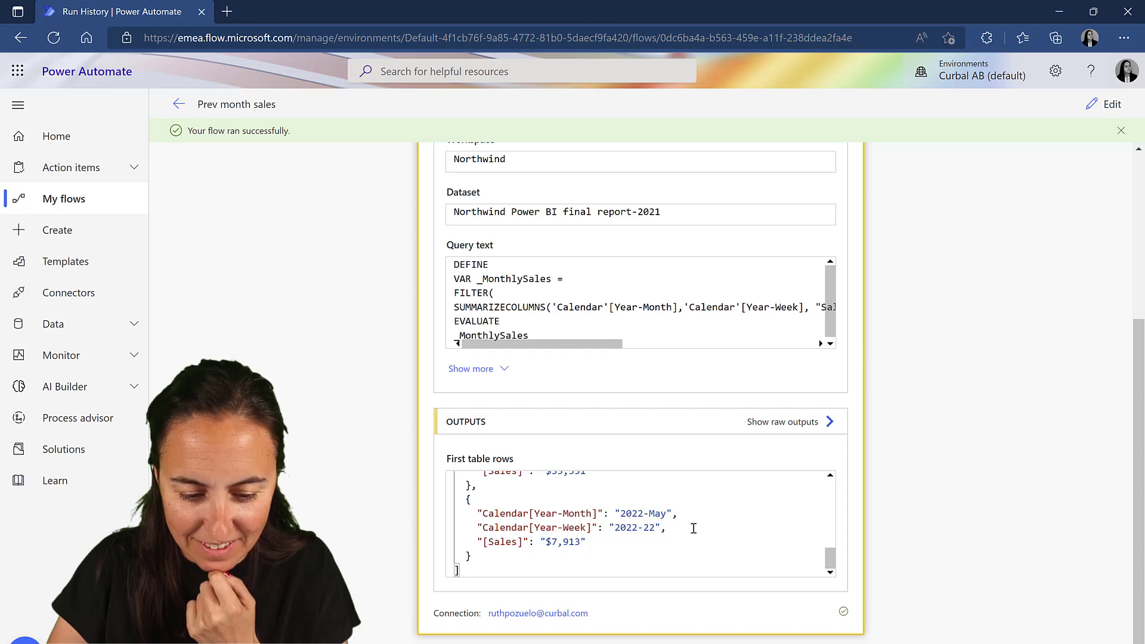
scroll(694, 528, up, 4)
scroll(716, 519, down, 2)
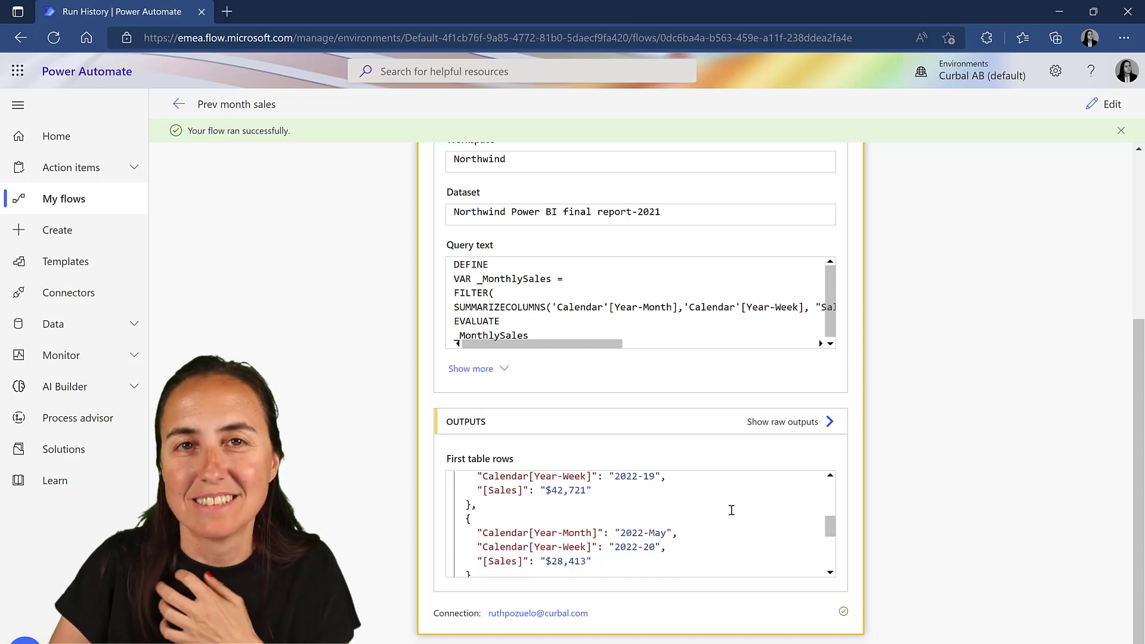